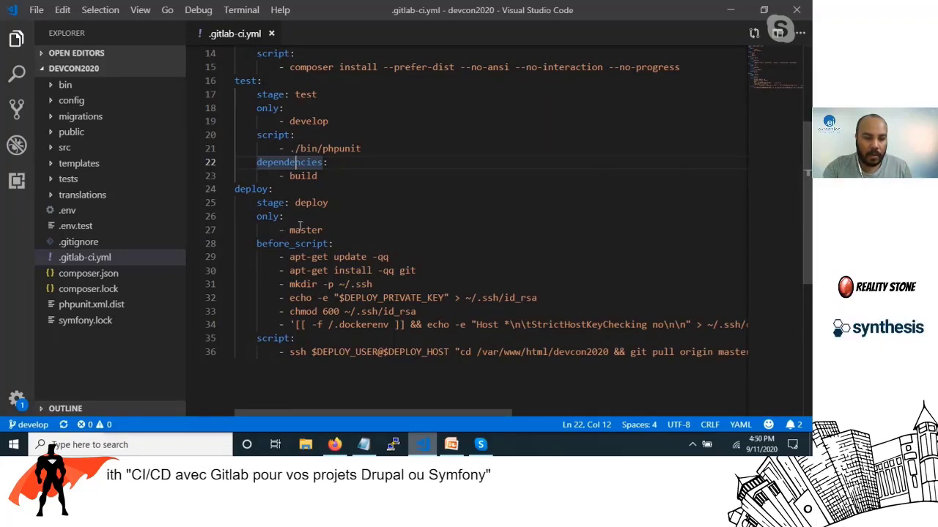
Step: Review the deploy job's master branch restriction and the runner image defined in .gitlab-ci.yml
left_click(305, 230)
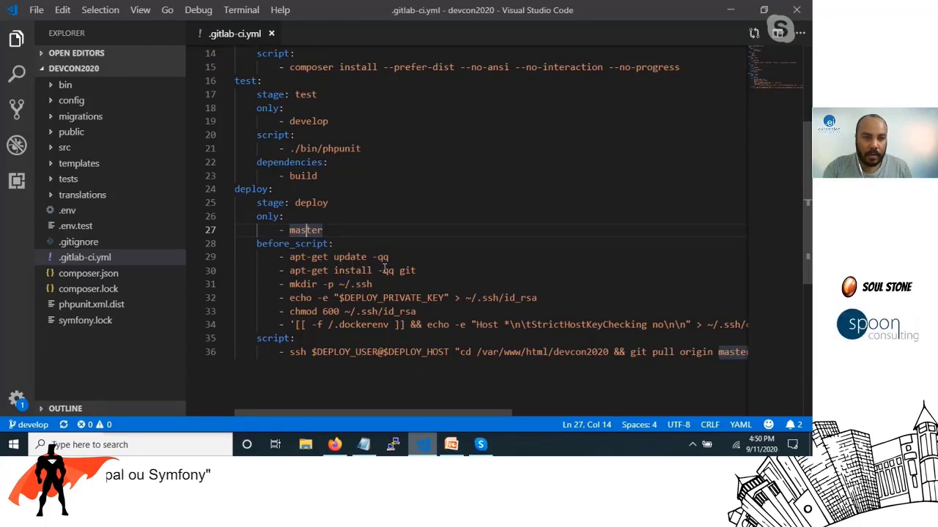
scroll(384, 270, "up", 5)
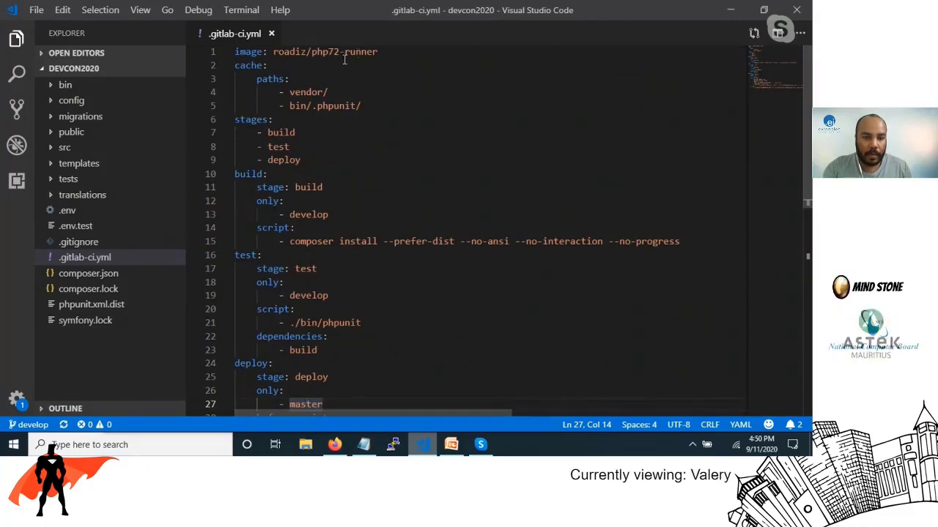
scroll(345, 58, "down", 5)
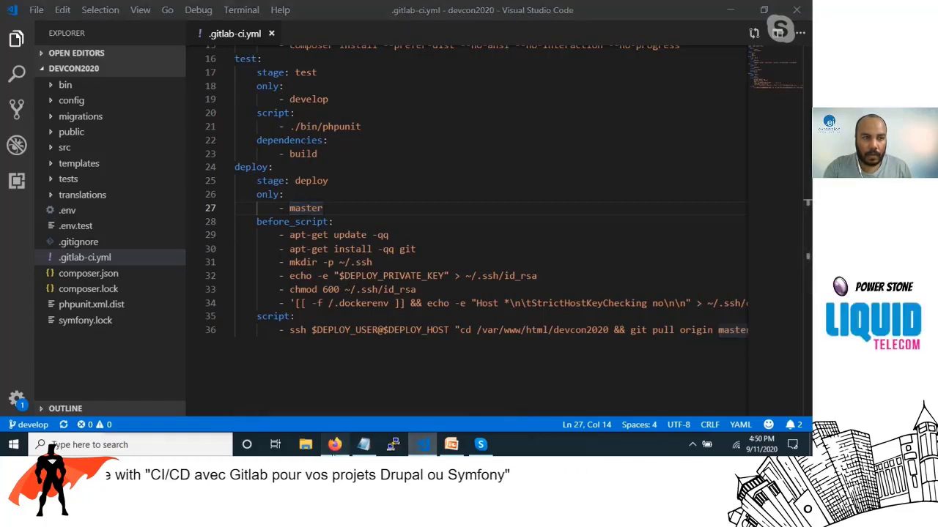
Step: Switch to GitLab in Firefox, open the user settings' SSH Keys page, and examine the key form and registered keys
left_click(334, 444)
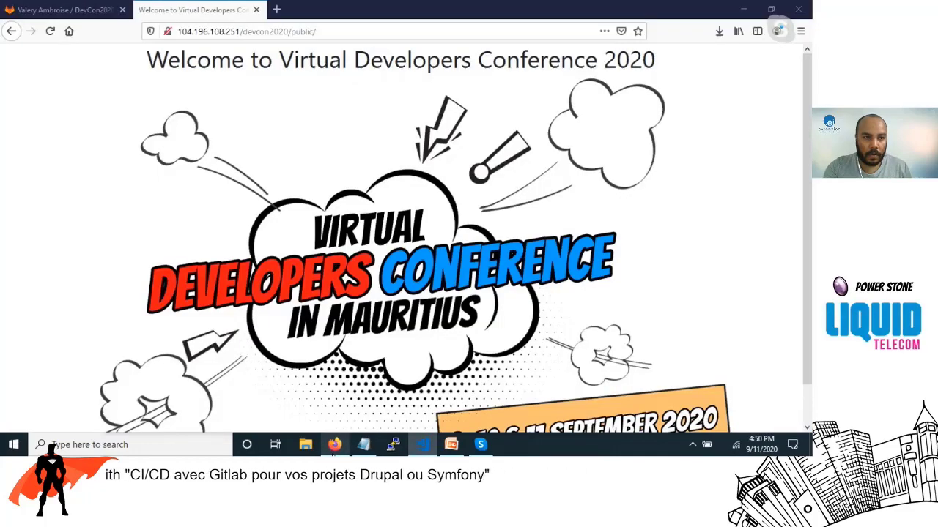
left_click(88, 10)
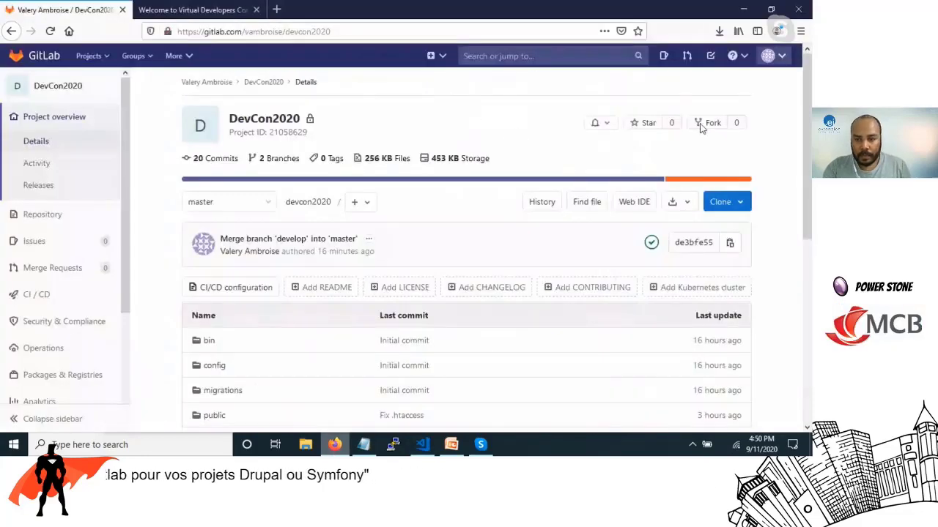
left_click(781, 56)
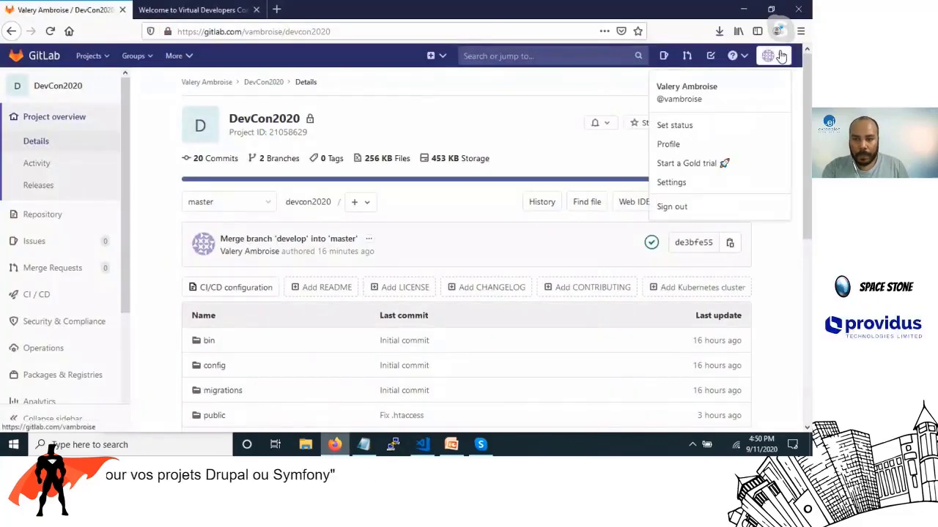
left_click(676, 181)
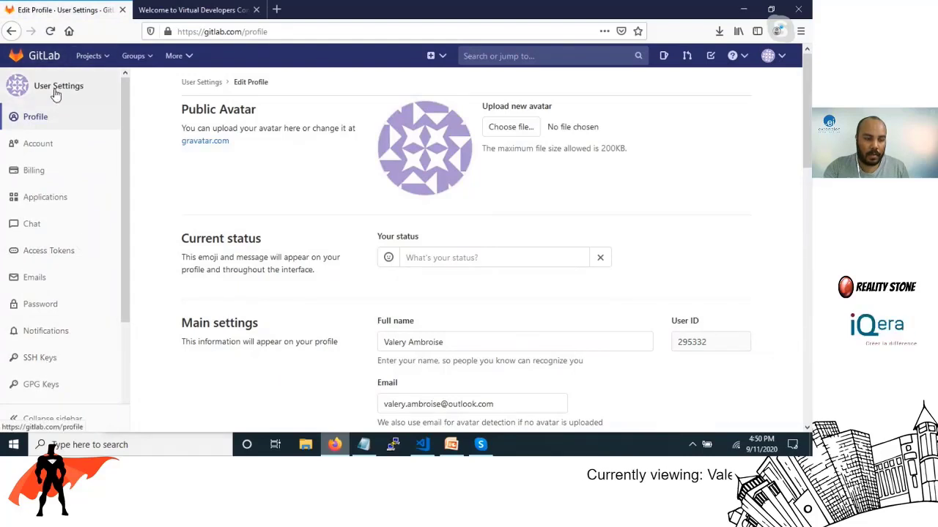
left_click(63, 368)
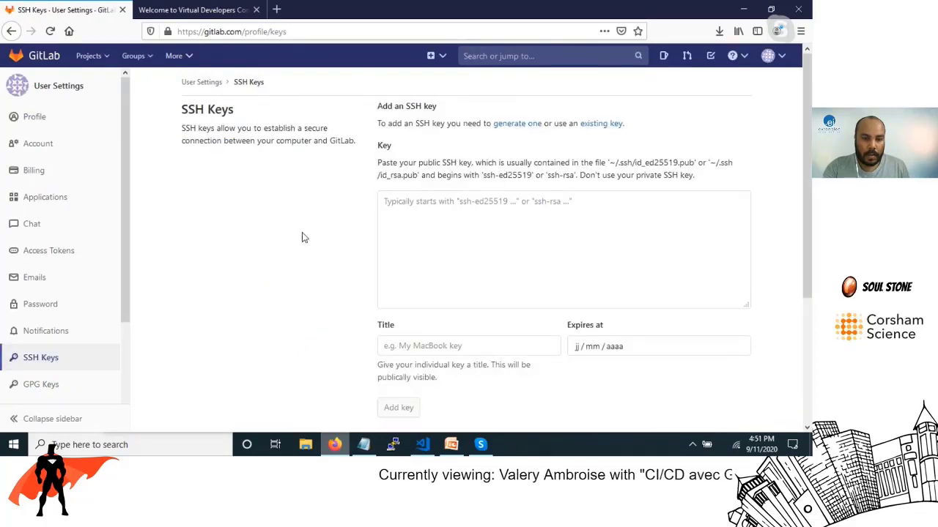
scroll(302, 233, "down", 4)
scroll(302, 234, "down", 1)
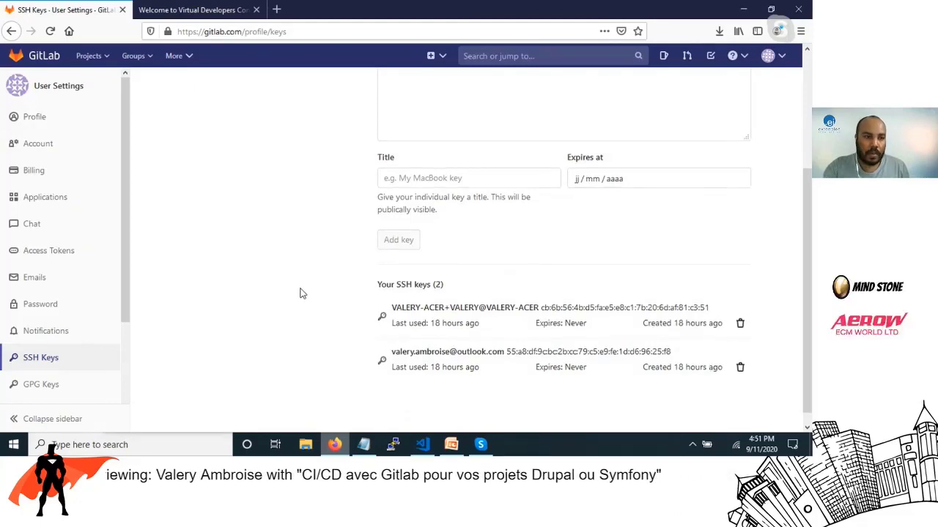
scroll(302, 293, "up", 3)
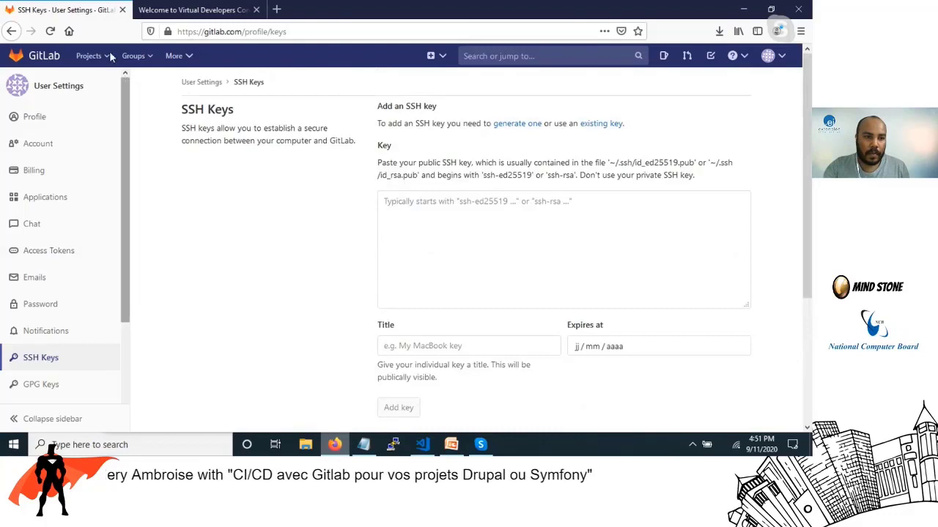
Step: Return to the DevCon2020 project and open its CI/CD settings
left_click(109, 55)
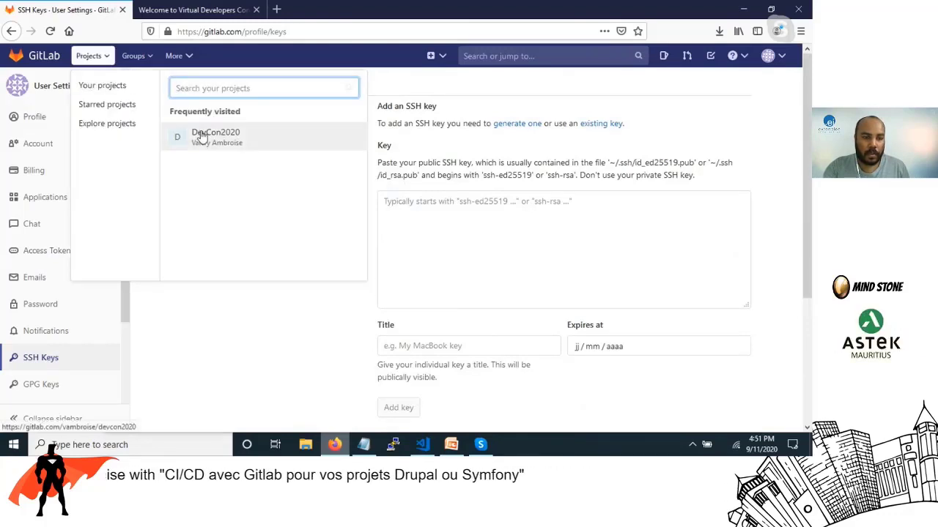
left_click(200, 133)
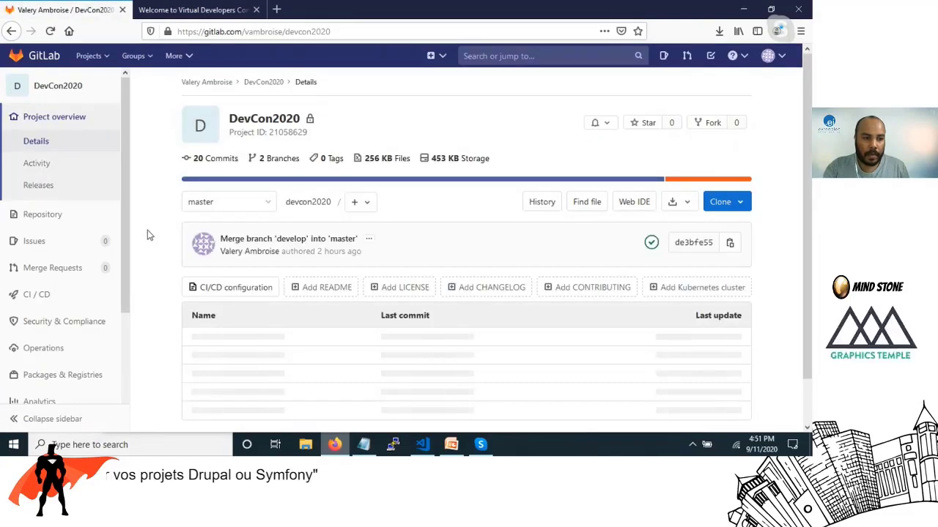
scroll(77, 324, "down", 3)
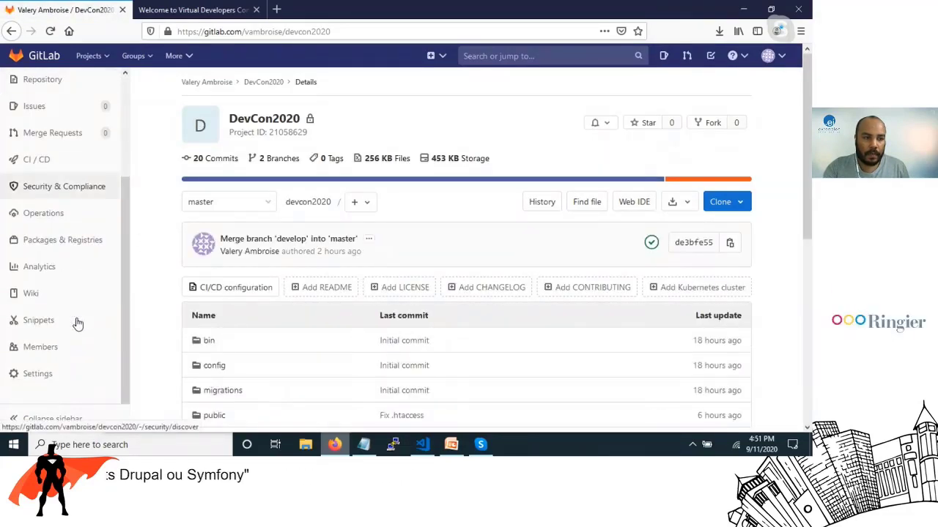
mouse_move(52, 161)
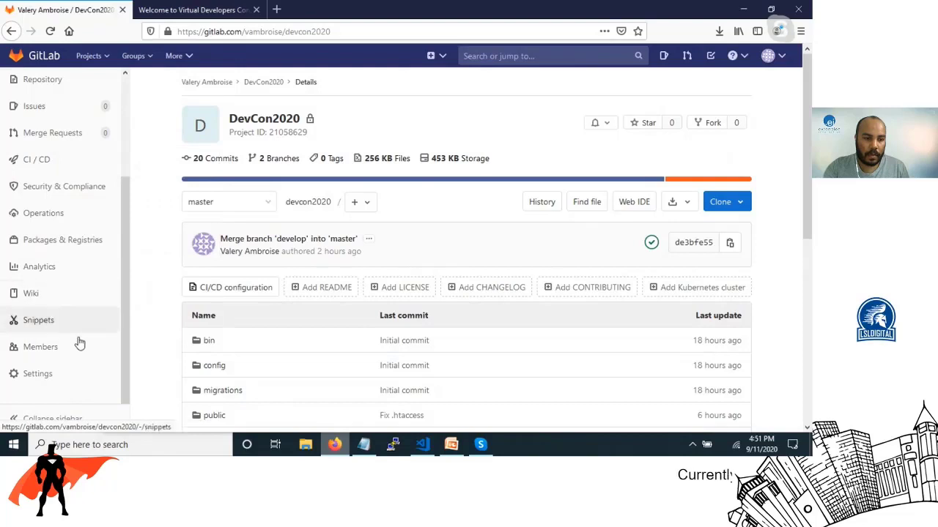
mouse_move(61, 382)
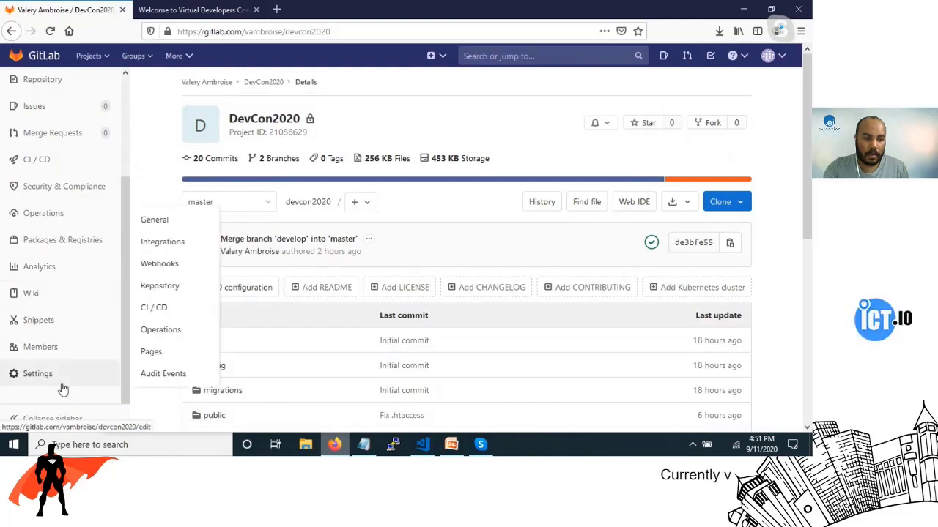
left_click(167, 311)
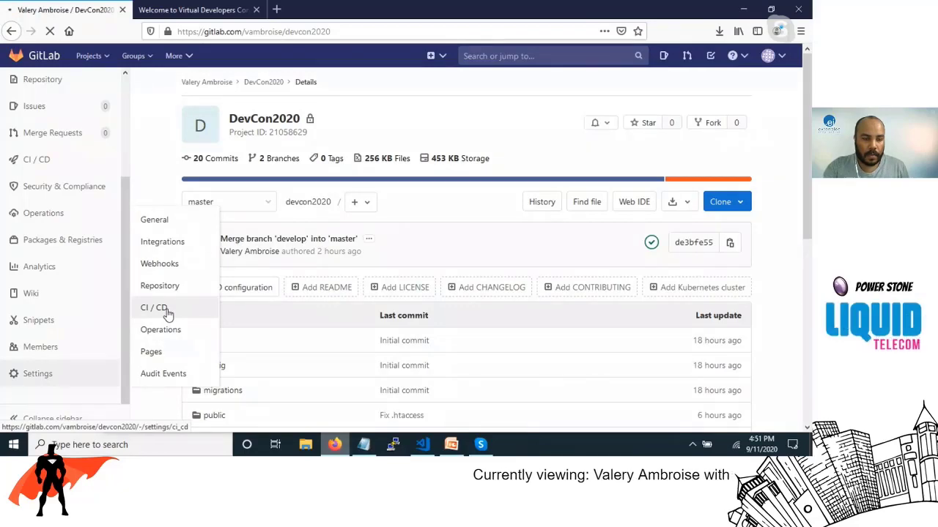
Step: Expand the Variables section and examine the DEPLOY_HOST, DEPLOY_PRIVATE_KEY and DEPLOY_USER entries
scroll(167, 314, "down", 2)
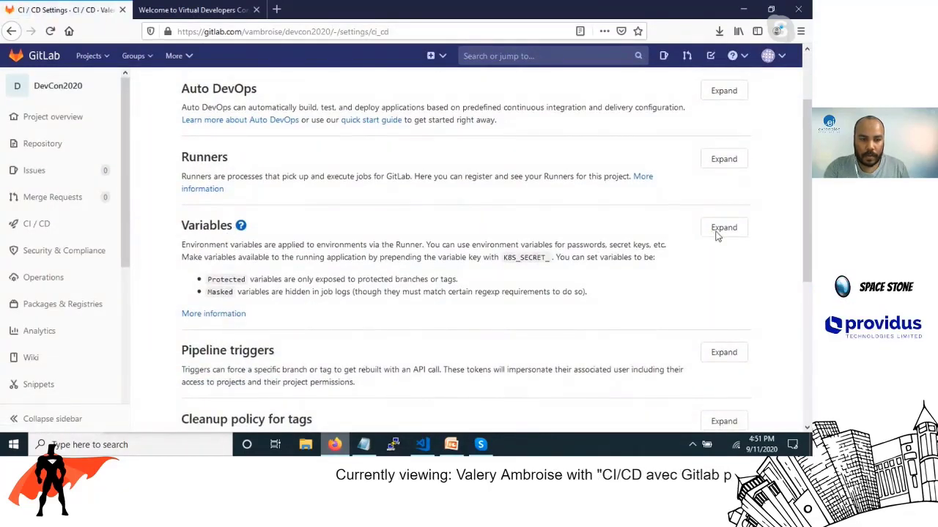
left_click(723, 228)
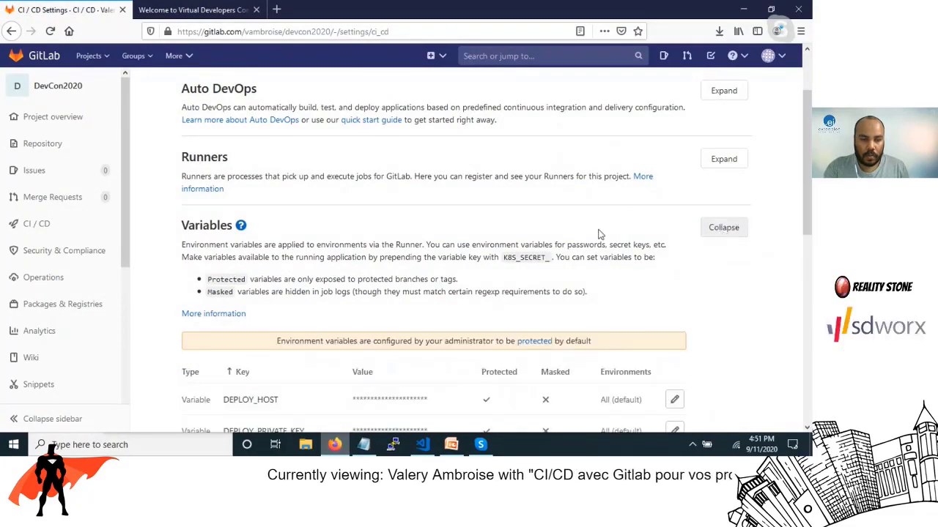
scroll(598, 234, "down", 4)
scroll(599, 234, "up", 1)
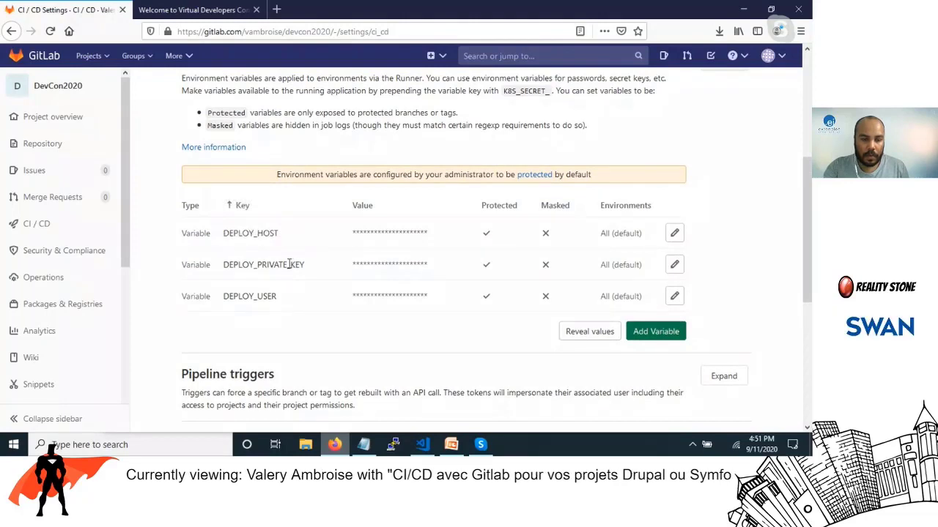
mouse_move(260, 226)
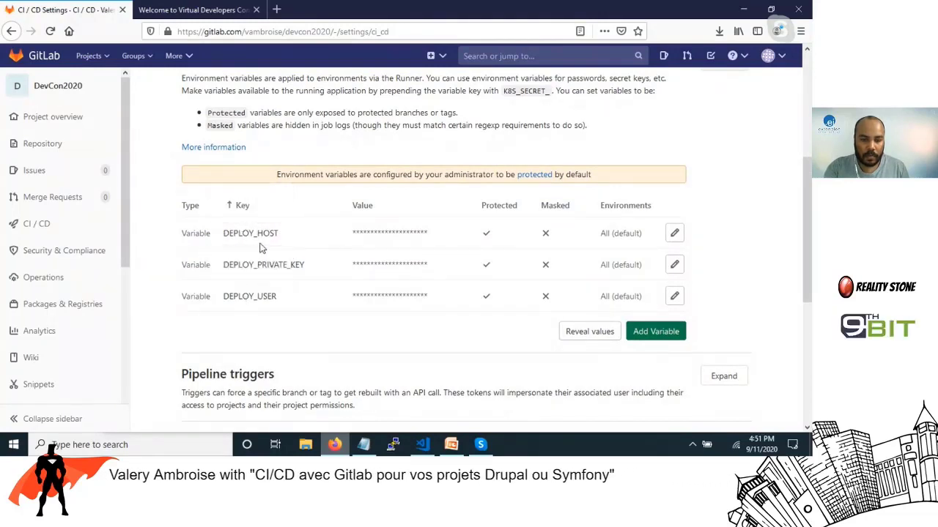
Step: Switch to Visual Studio Code and locate where the deploy job uses DEPLOY_PRIVATE_KEY, DEPLOY_USER and DEPLOY_HOST
left_click(424, 444)
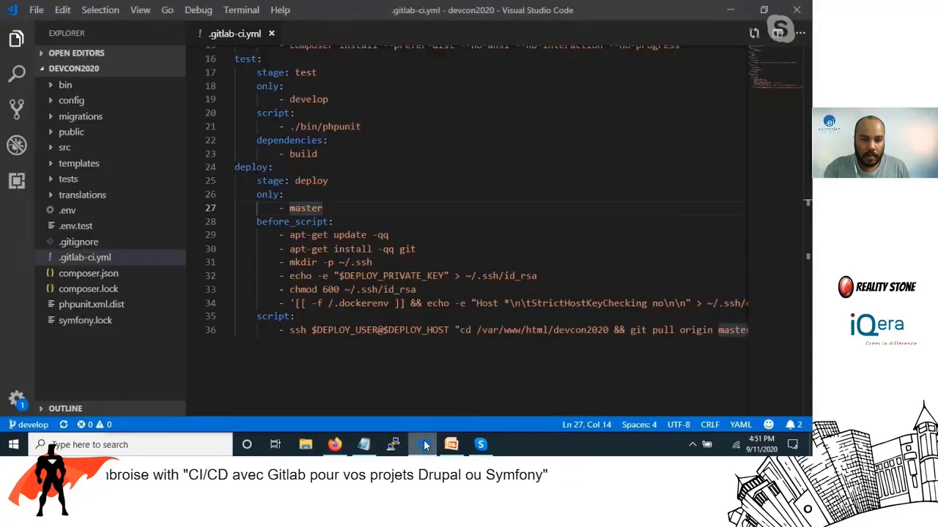
left_click(399, 276)
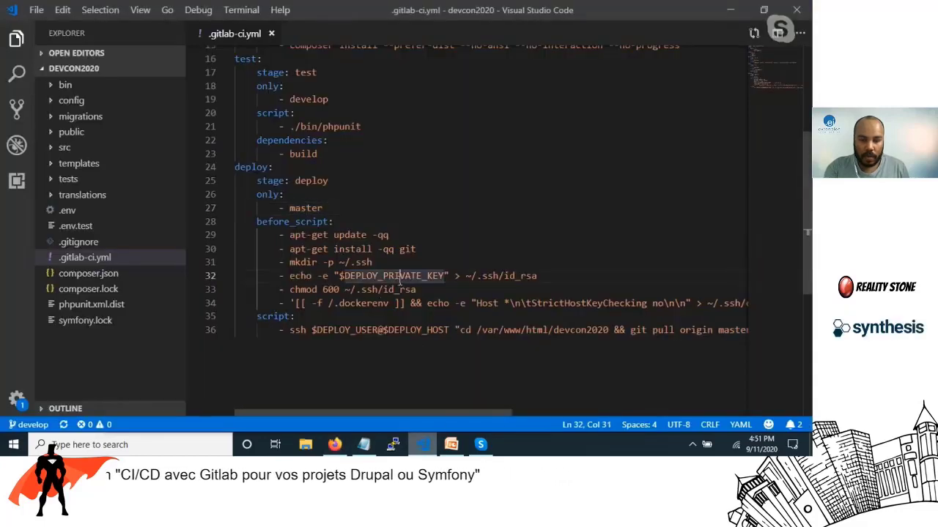
left_click(352, 329)
left_click(412, 330)
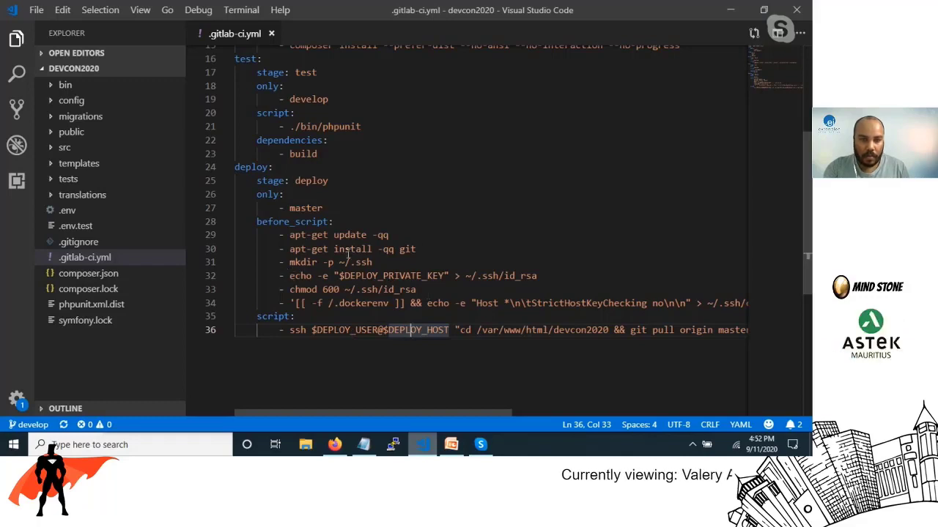
Step: Turn on word wrap in the editor so the full deploy script line of .gitlab-ci.yml is readable
scroll(337, 255, "up", 5)
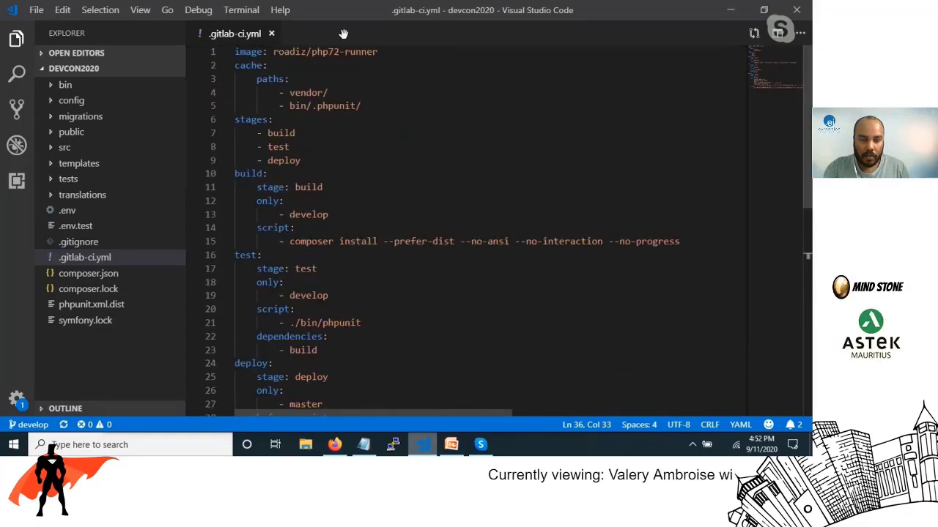
scroll(349, 81, "down", 8)
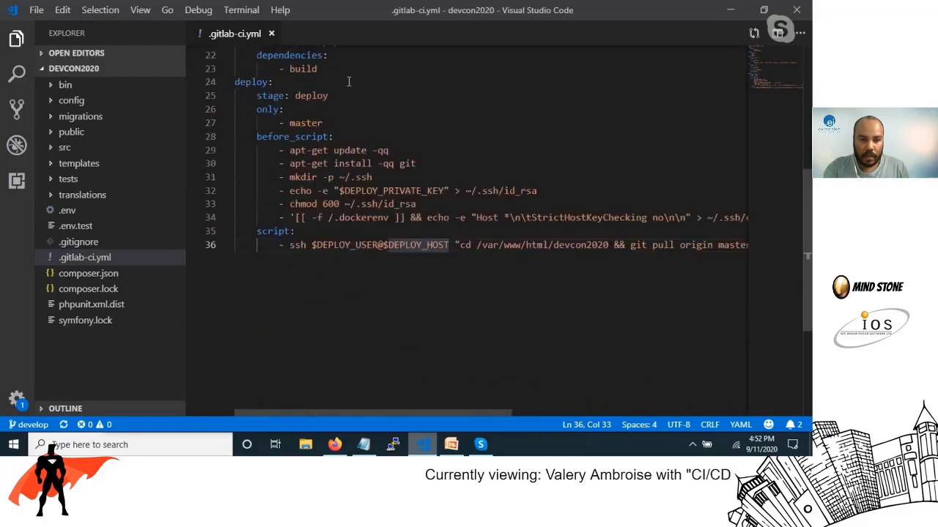
left_click(139, 10)
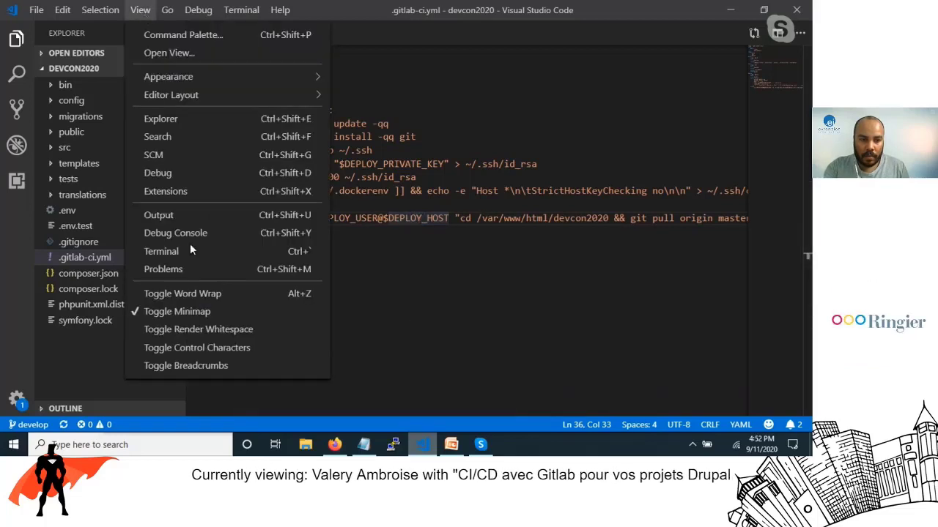
left_click(217, 294)
Step: Examine the deploy script's git pull from origin master and its composer install command with the --optimize-autoloader option
left_click(583, 244)
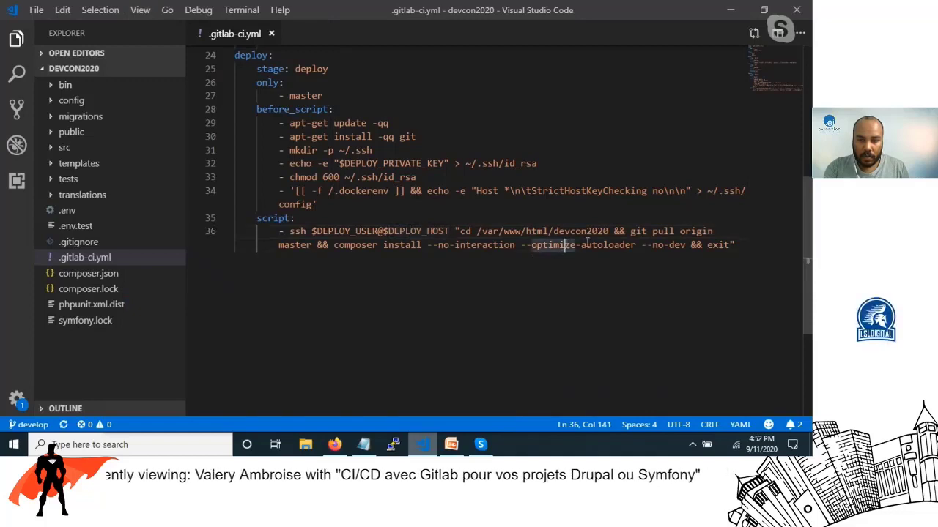
left_click(635, 231)
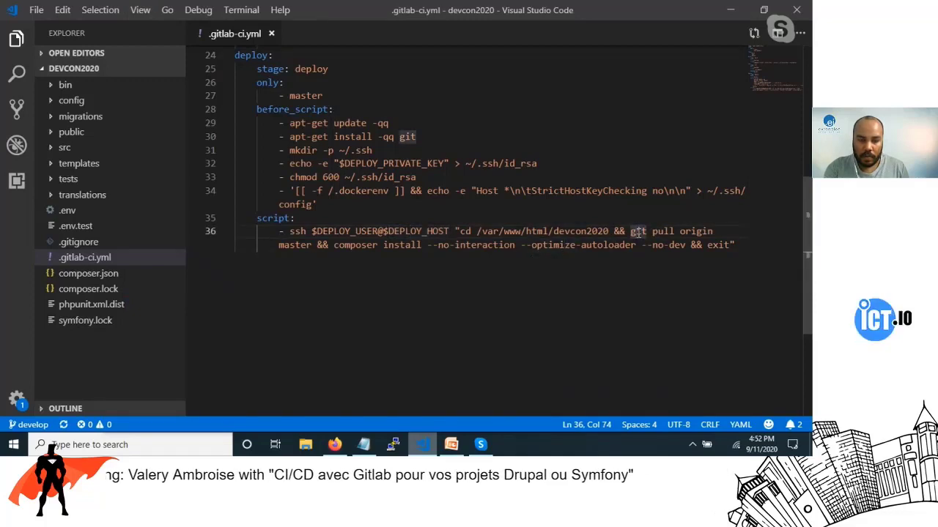
left_click(294, 244)
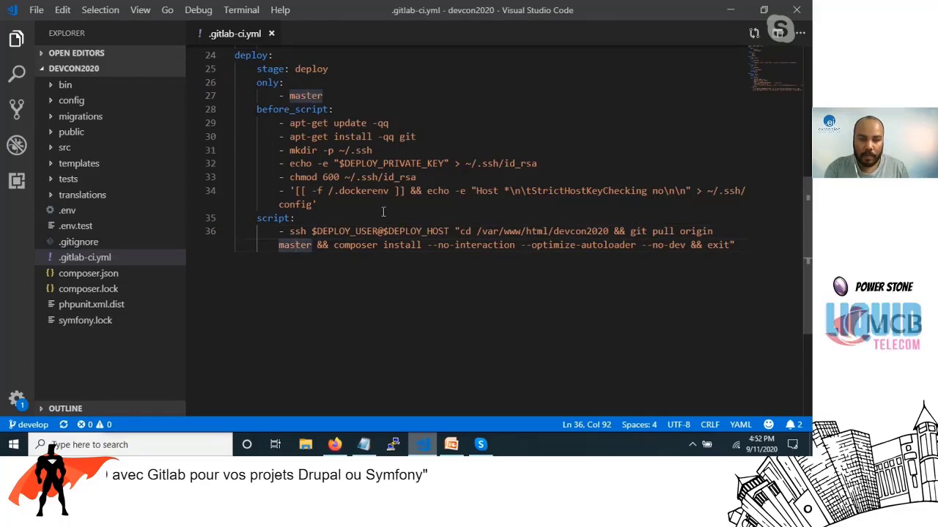
left_click(334, 245)
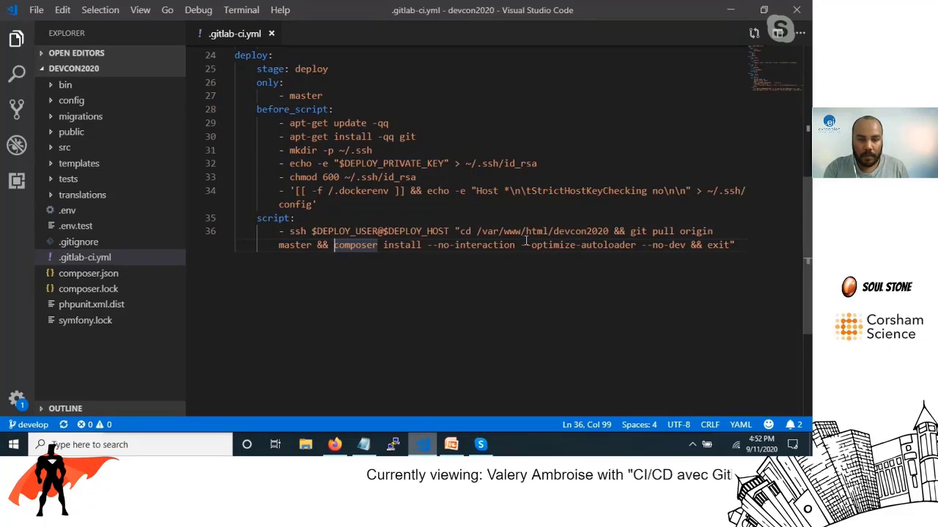
left_click(525, 245)
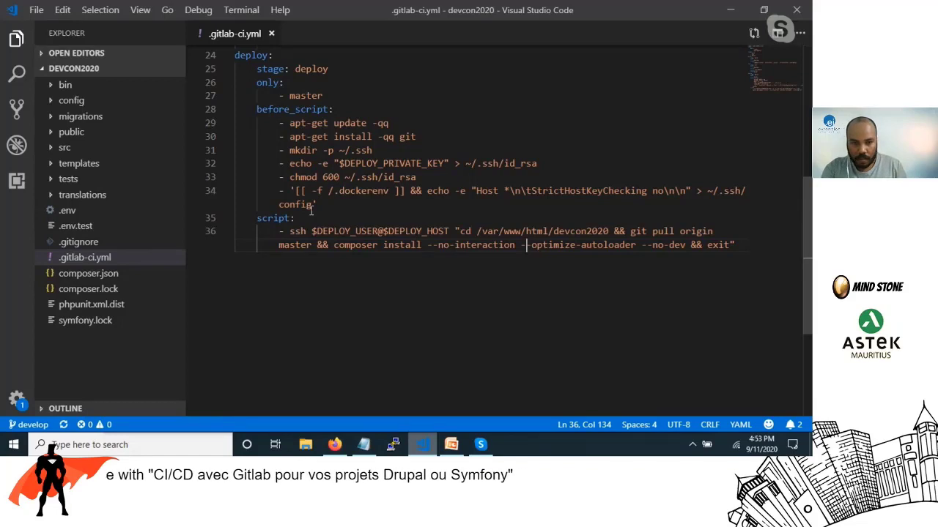
Step: Check the chmod 600 line for the SSH key in before_script, and review the build and test jobs
left_click(368, 177)
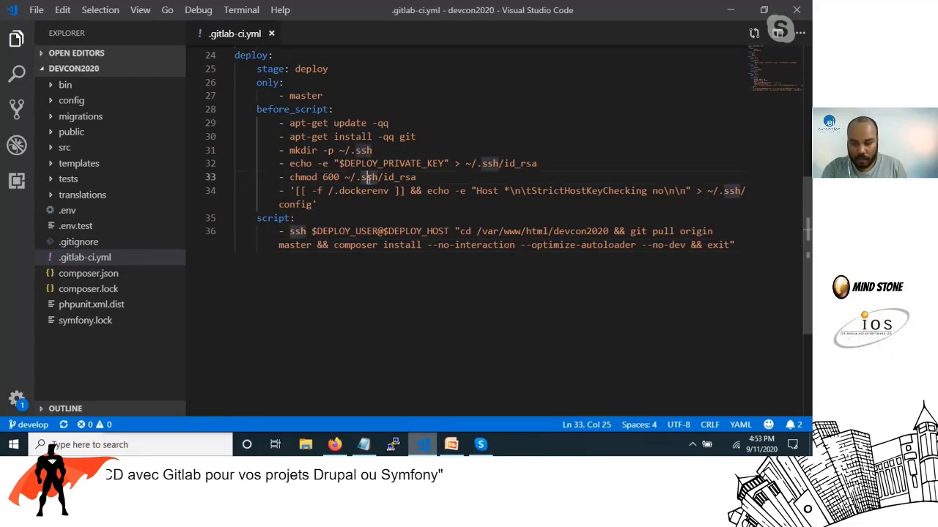
scroll(368, 178, "down", 1)
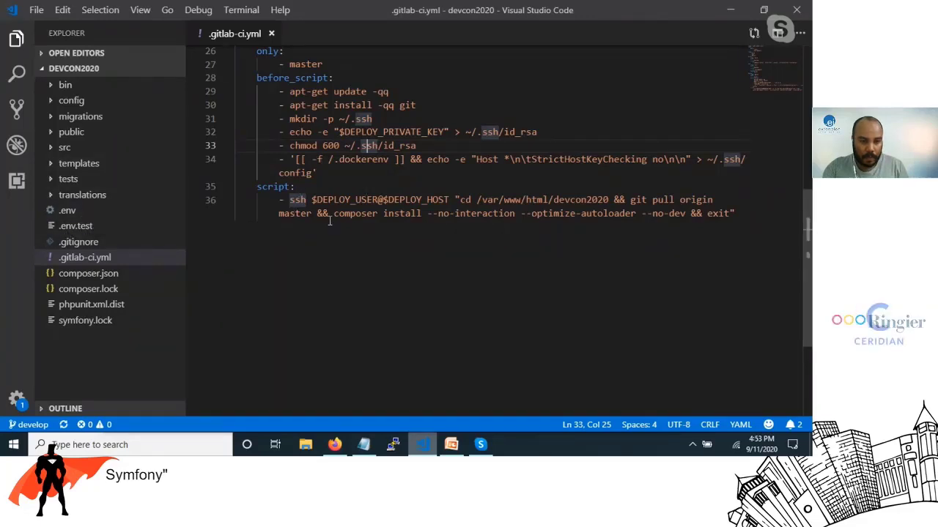
scroll(340, 263, "up", 8)
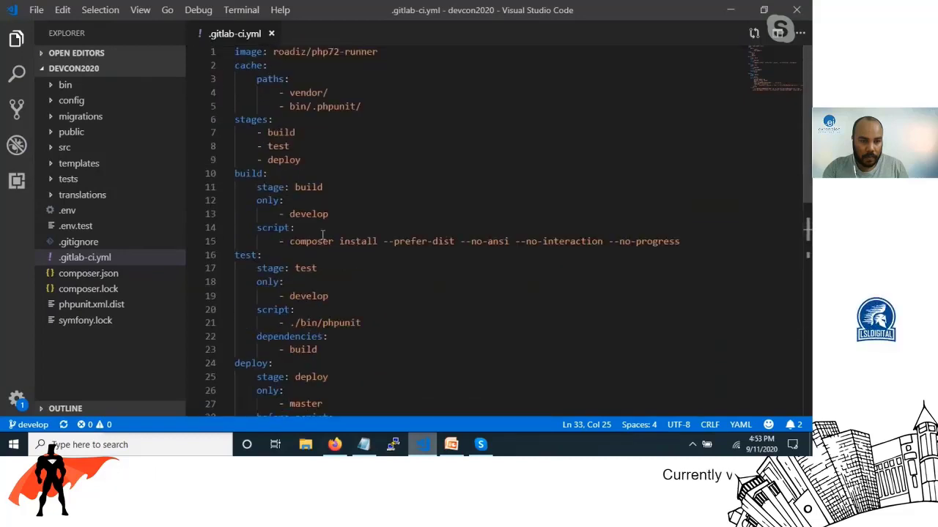
scroll(203, 183, "down", 1)
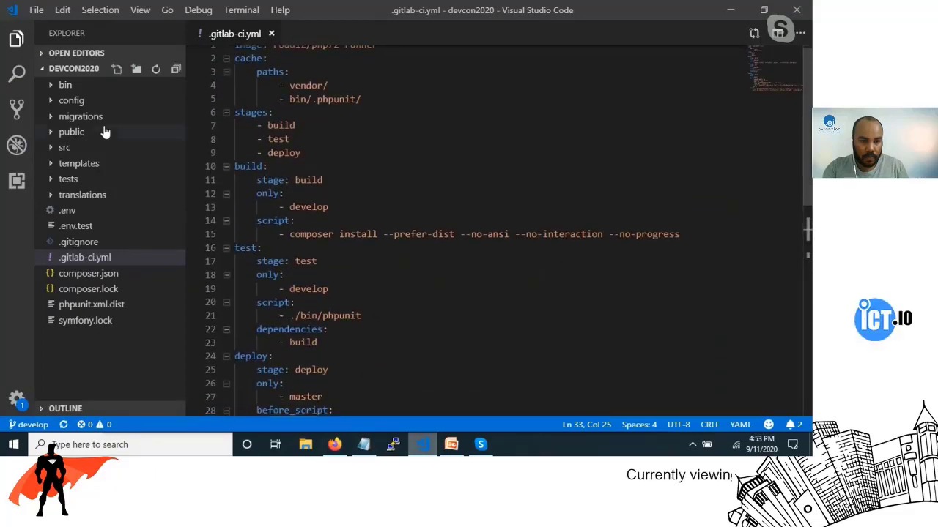
Step: Open HomeController.php from src/Controller to check which template the homepage route renders, and collapse the src folder
left_click(53, 148)
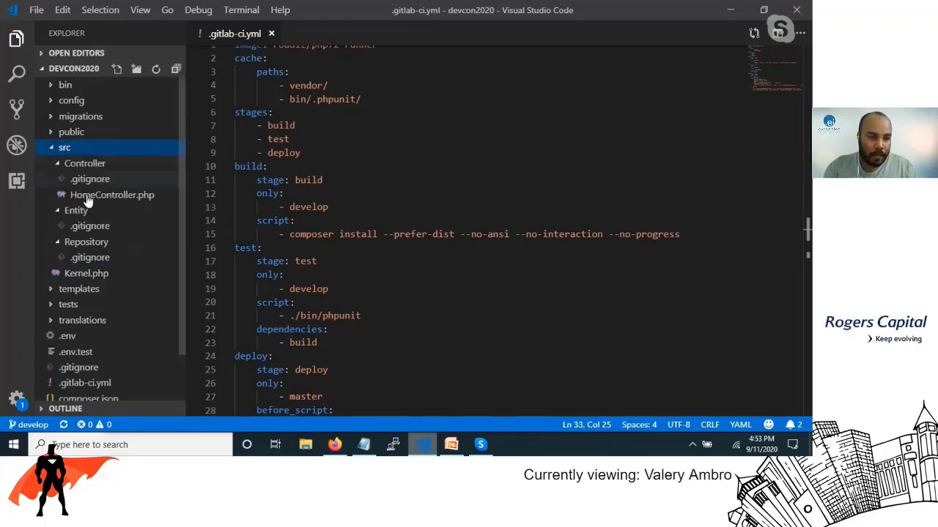
left_click(58, 212)
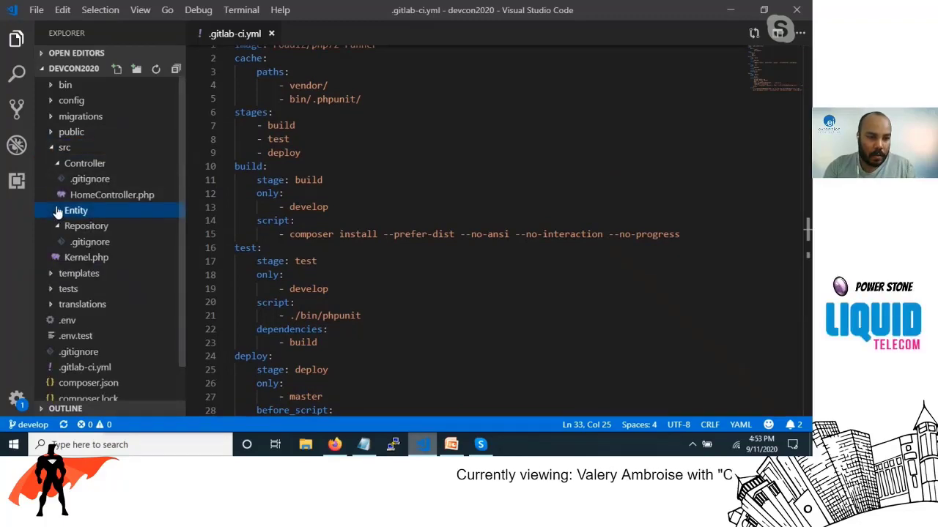
left_click(57, 227)
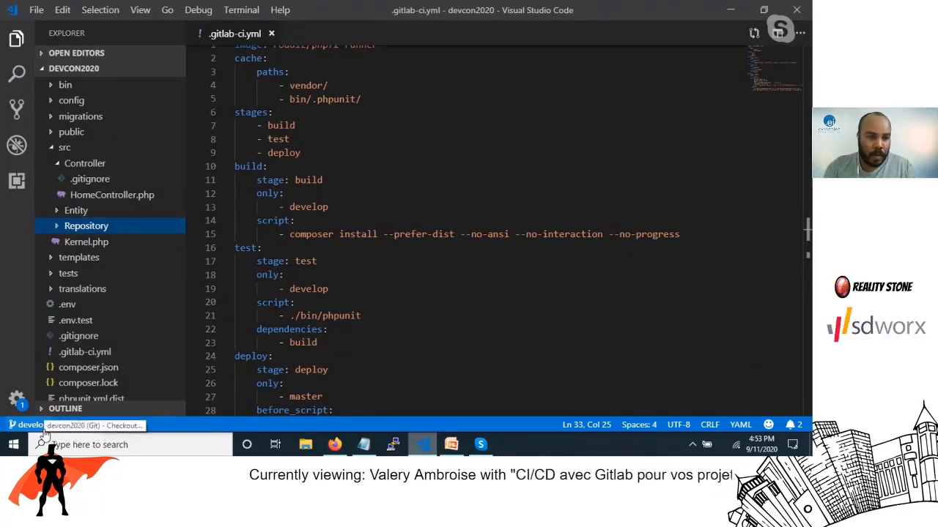
left_click(101, 194)
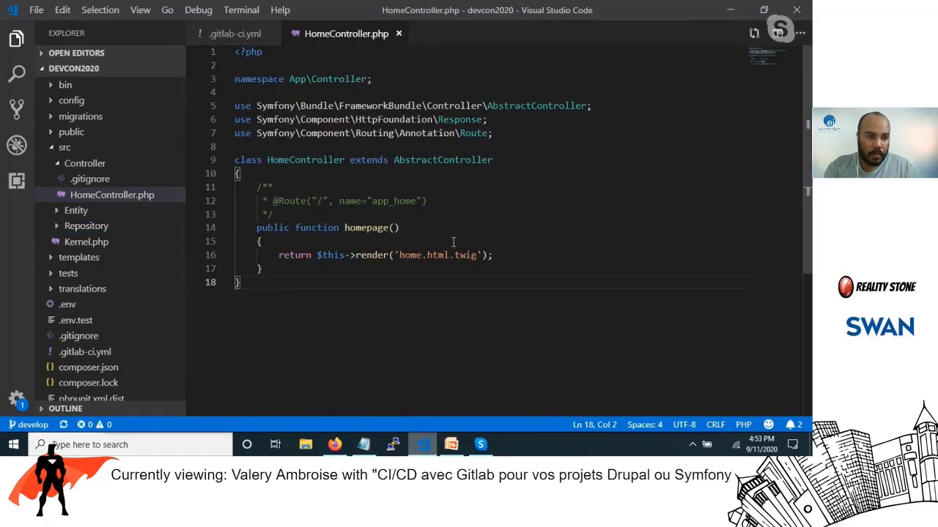
left_click(60, 163)
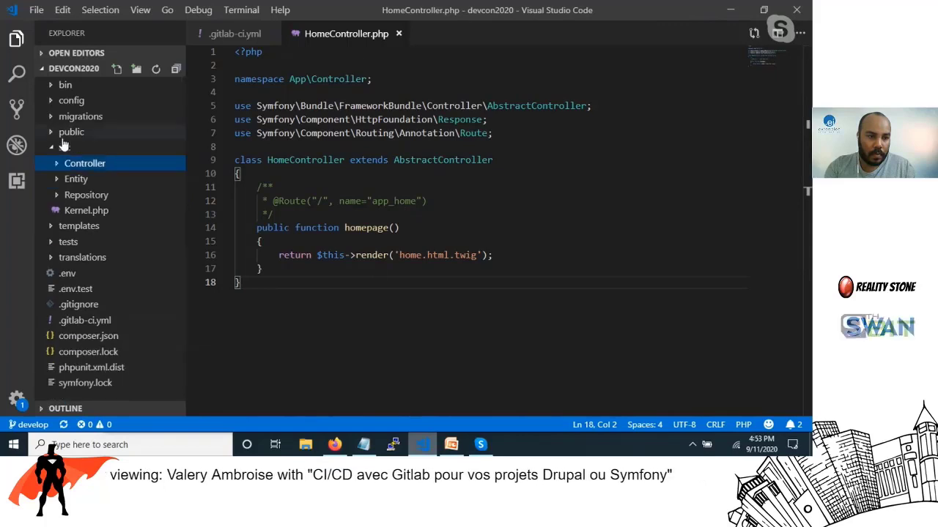
left_click(60, 147)
Step: In templates/home.html.twig, add <p>Hello</p> as the first element inside the container div, align it with the heading and save the file
left_click(69, 167)
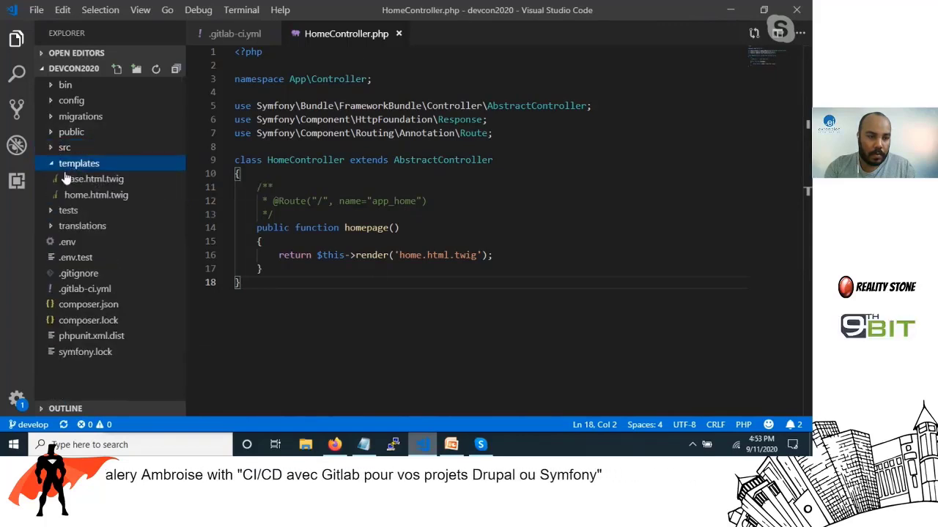
left_click(92, 196)
double_click(92, 198)
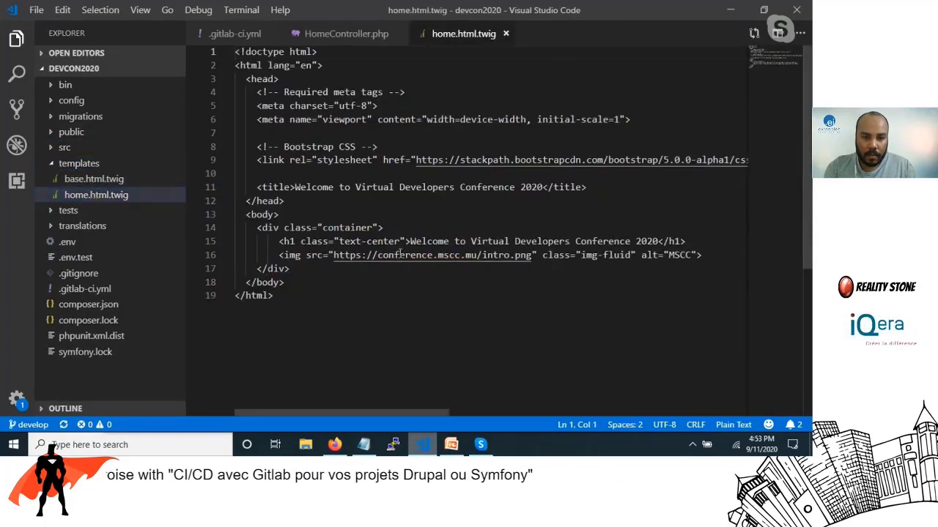
left_click(397, 228)
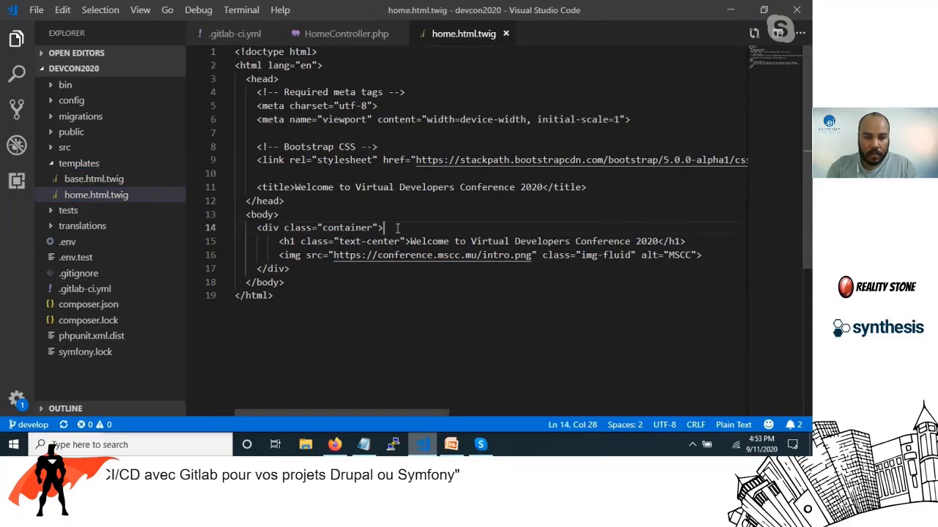
key("Return")
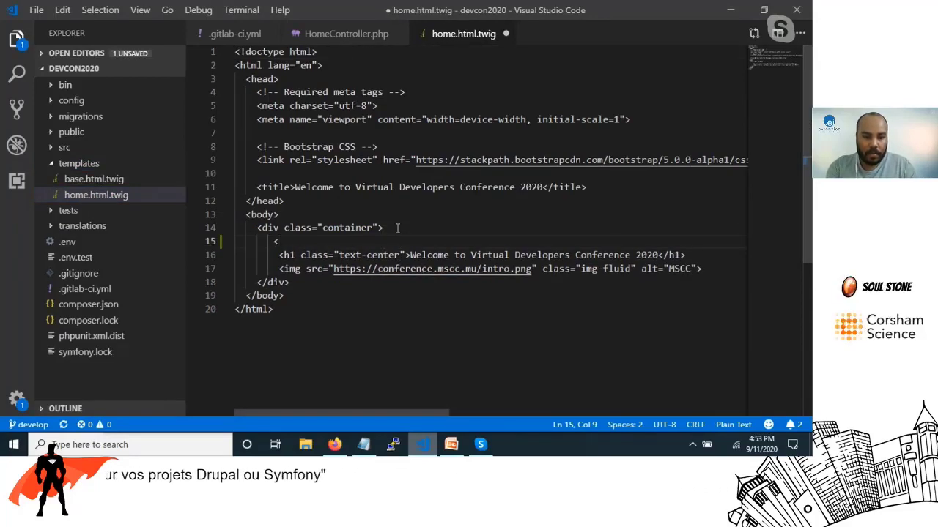
type("<")
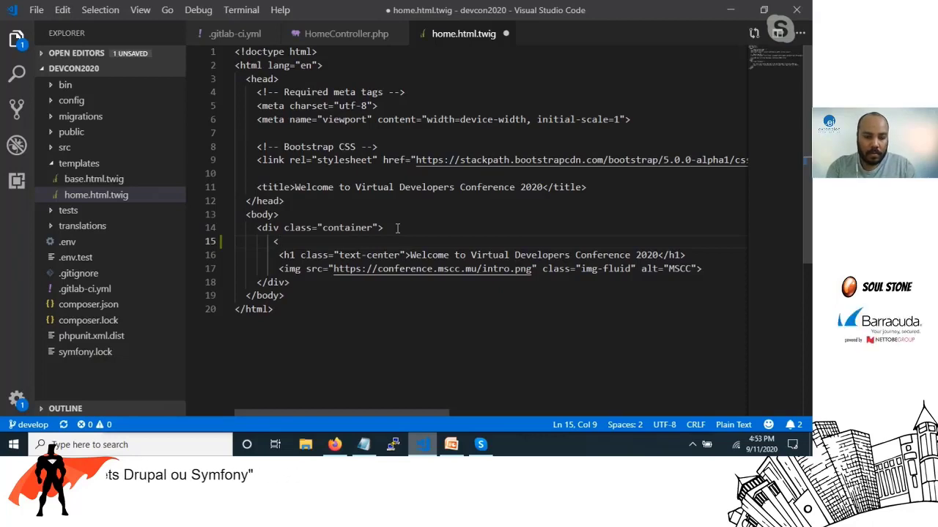
type("p>Hello")
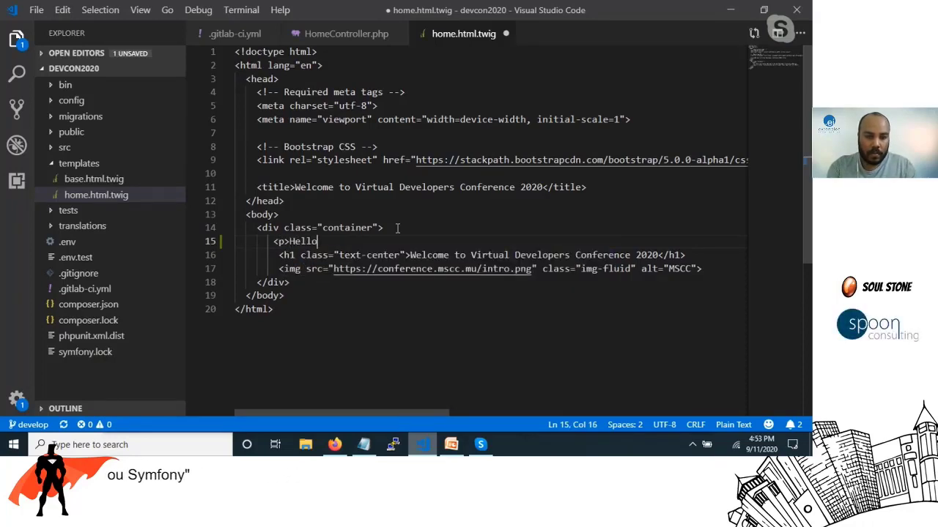
type("</p>")
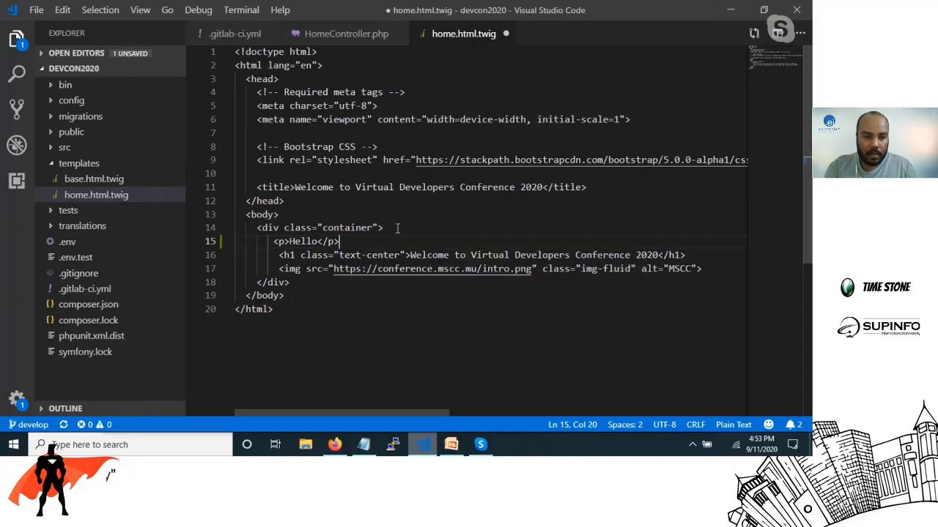
left_click(275, 242)
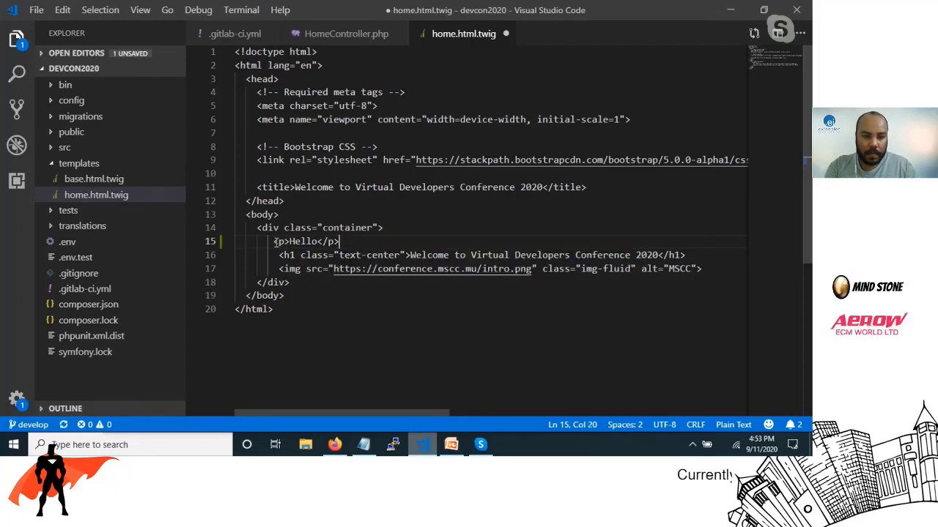
key("ctrl+s")
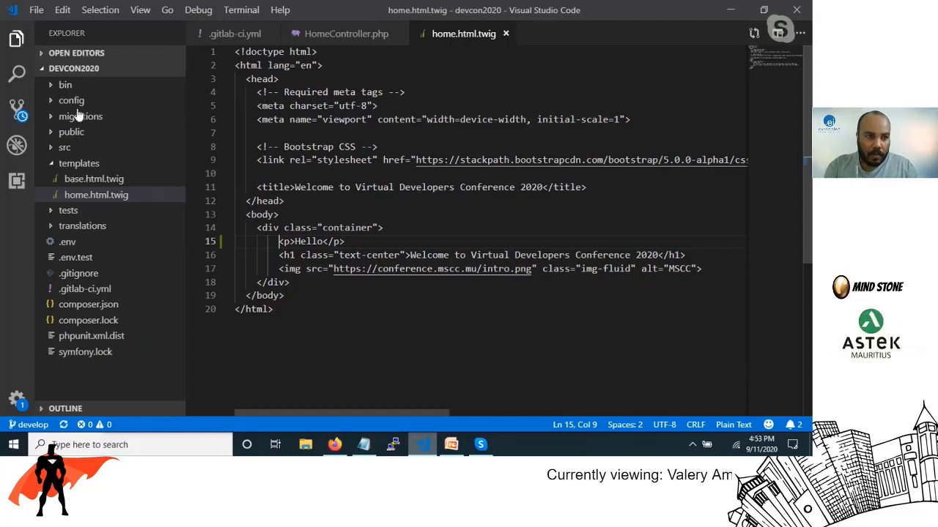
Step: Stage the change to home.html.twig and commit it with the message "Updated tpl"
left_click(17, 107)
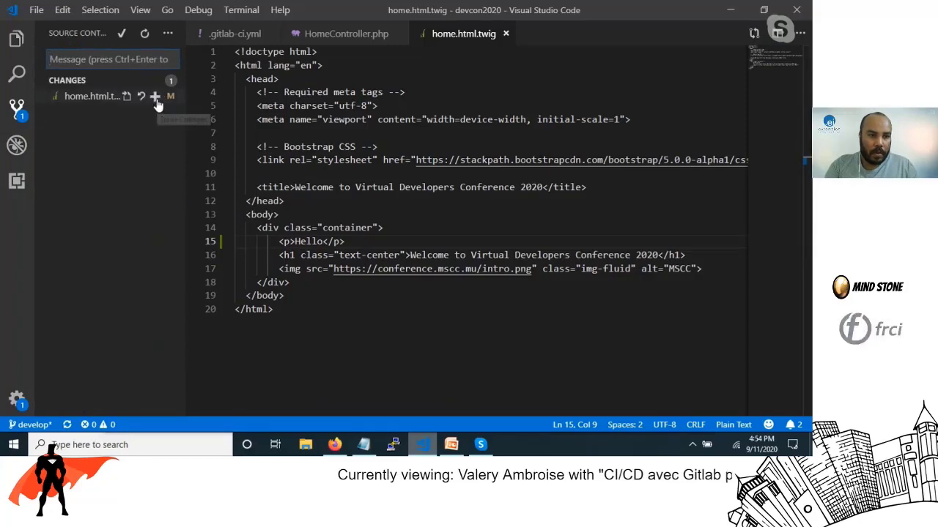
left_click(157, 96)
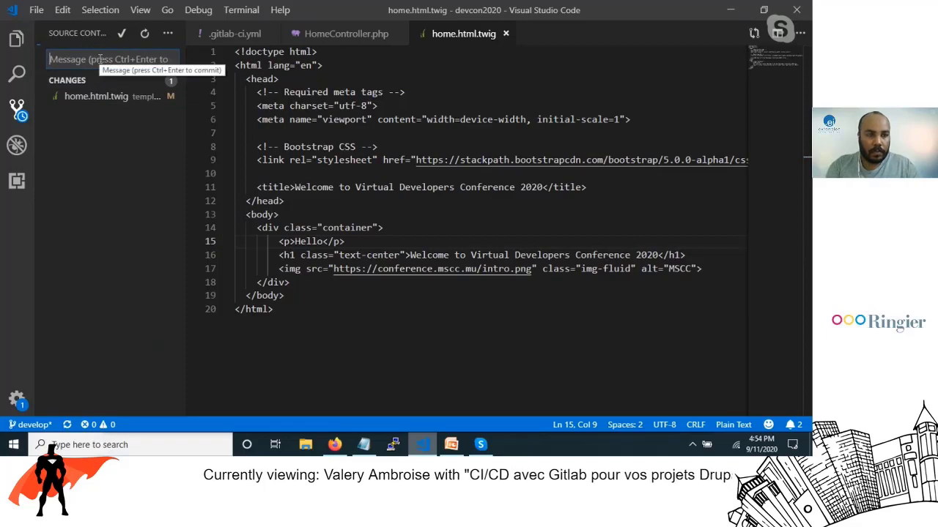
type("Upd")
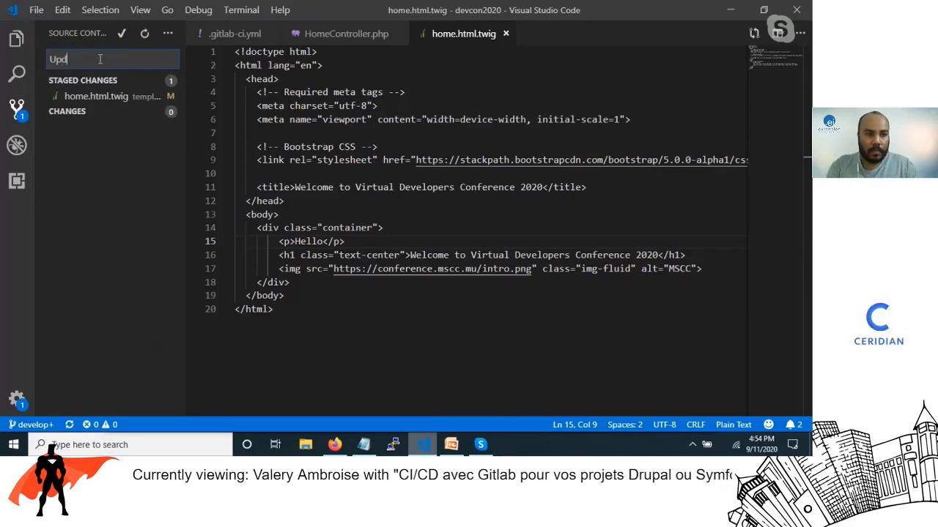
type("ated tpl")
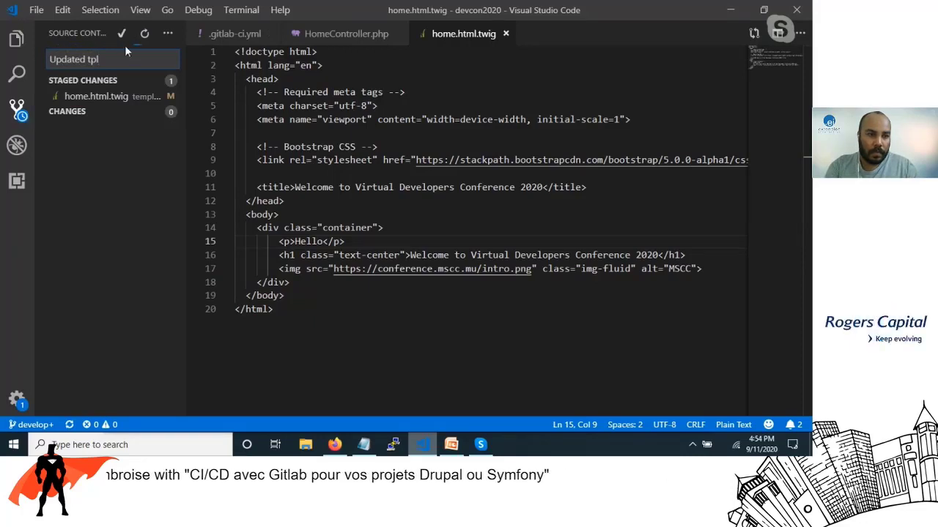
Step: Push the develop branch to the origin remote
left_click(168, 34)
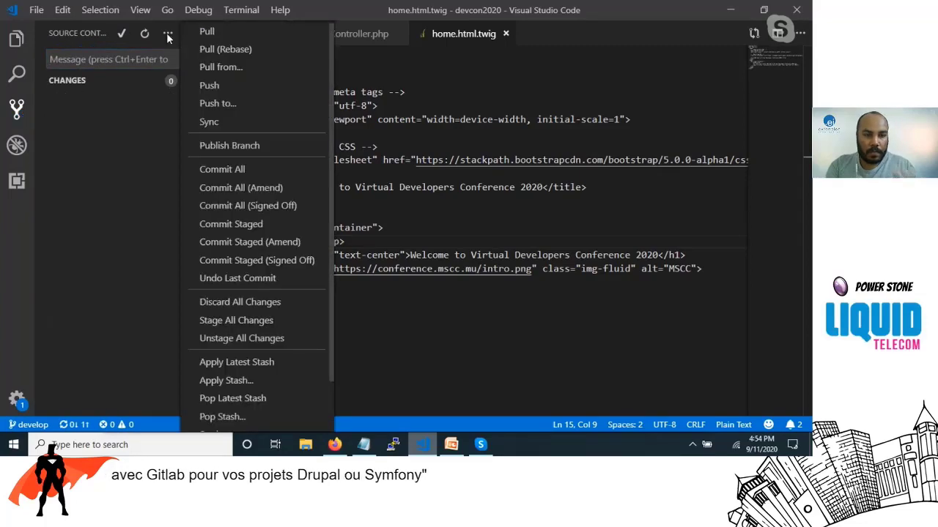
left_click(238, 106)
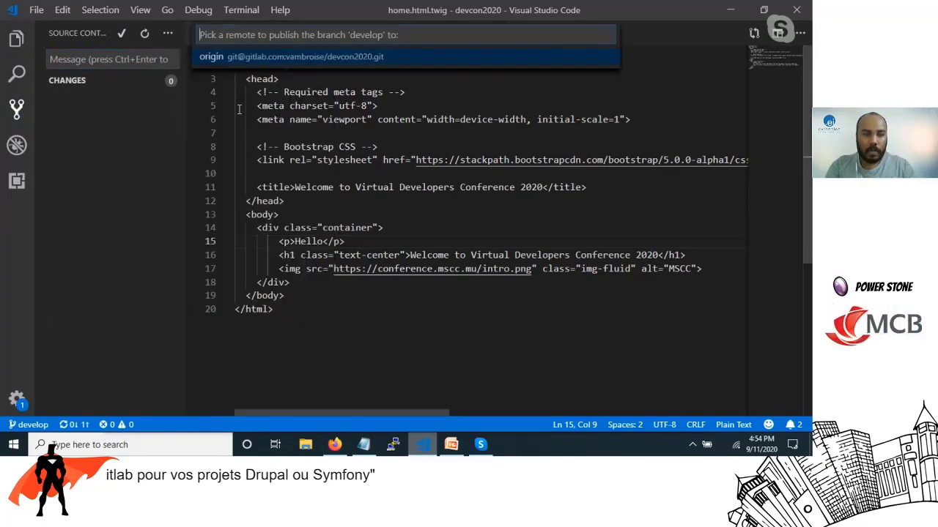
left_click(286, 58)
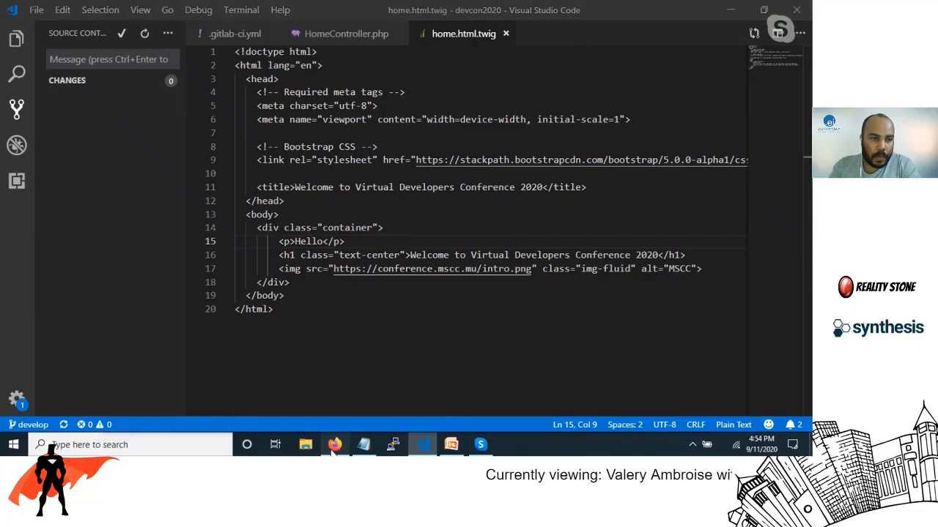
Step: Switch to GitLab in Firefox and show the DevCon2020 repository's commits on the develop branch
left_click(334, 446)
mouse_move(63, 150)
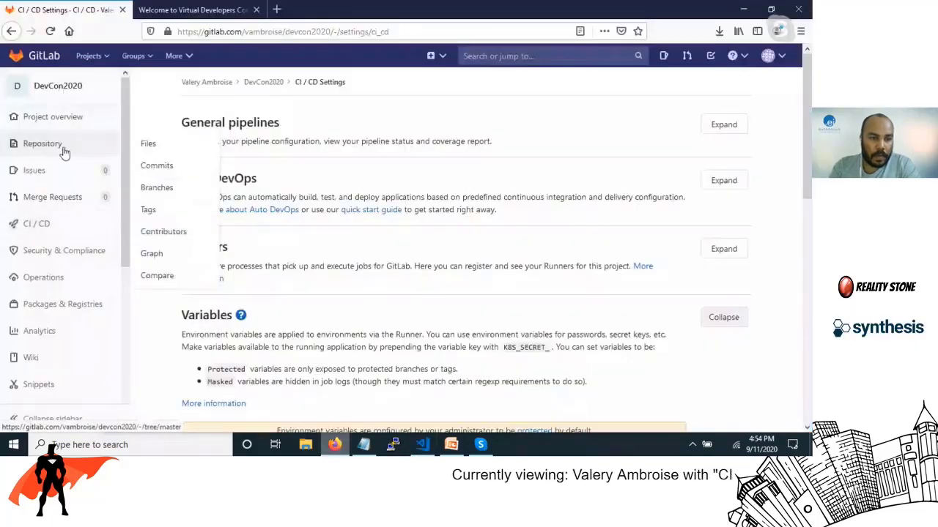
left_click(166, 167)
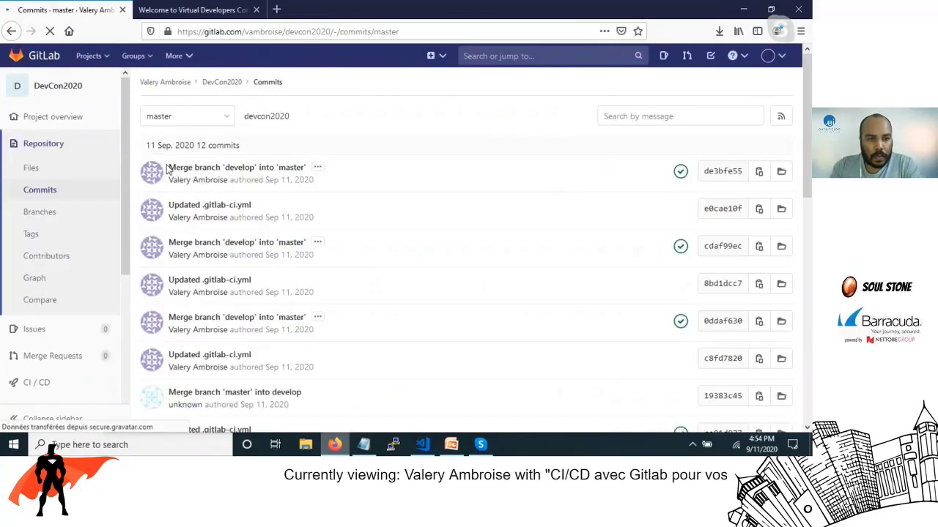
left_click(228, 119)
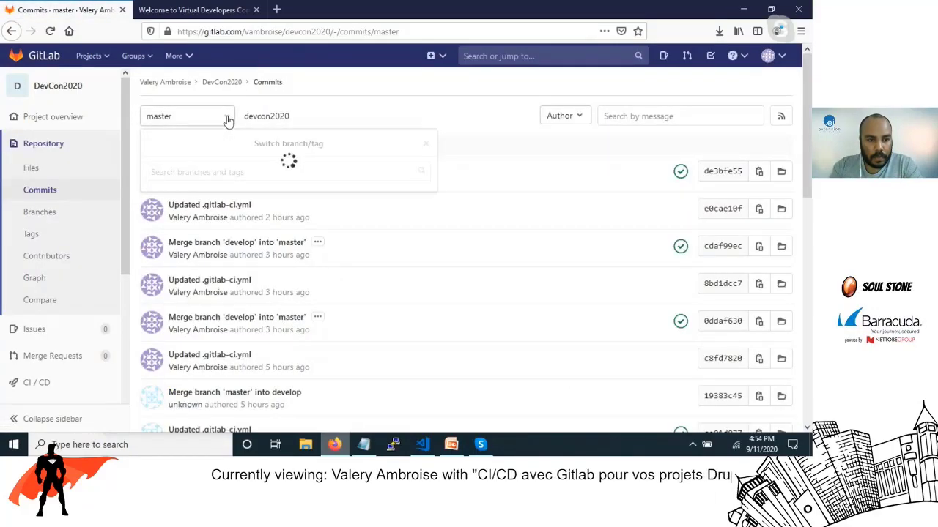
left_click(179, 215)
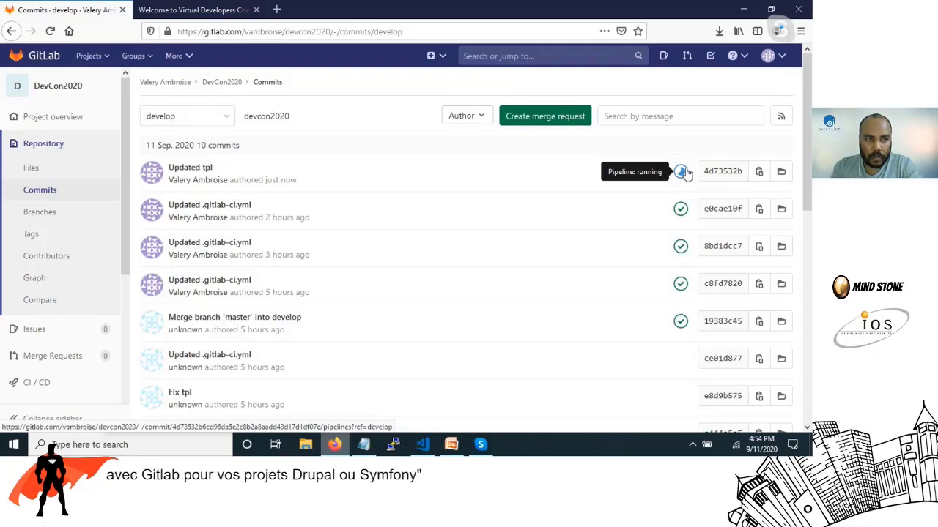
Step: Open the pipeline of the "Updated tpl" commit and review the build job's log, including its composer install output
left_click(682, 171)
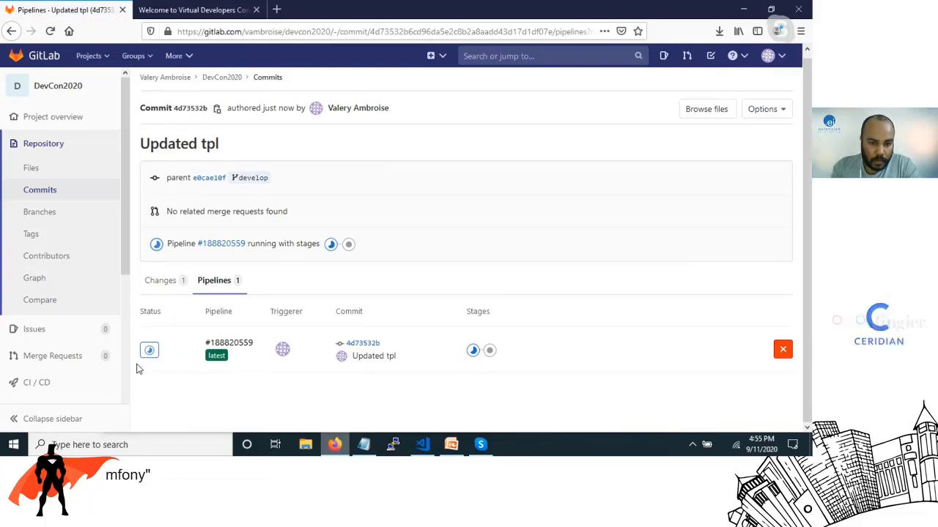
left_click(472, 351)
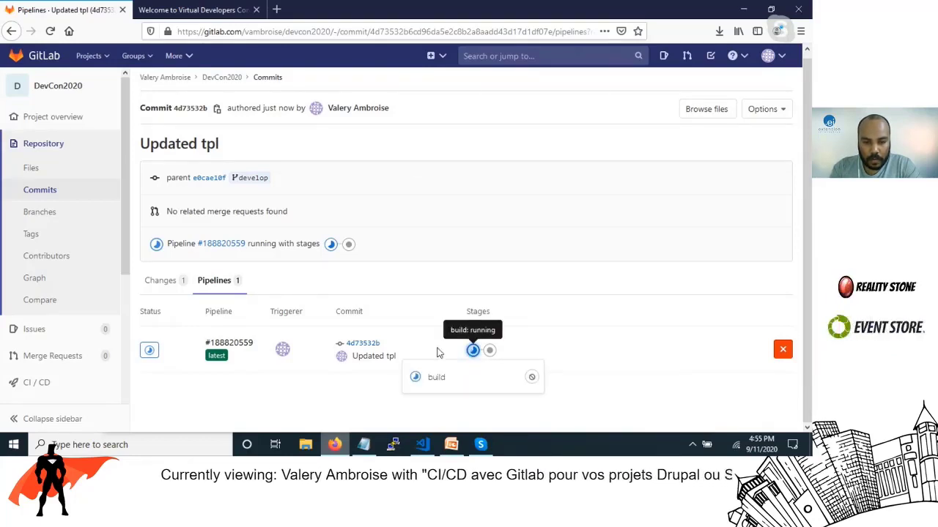
left_click(433, 379)
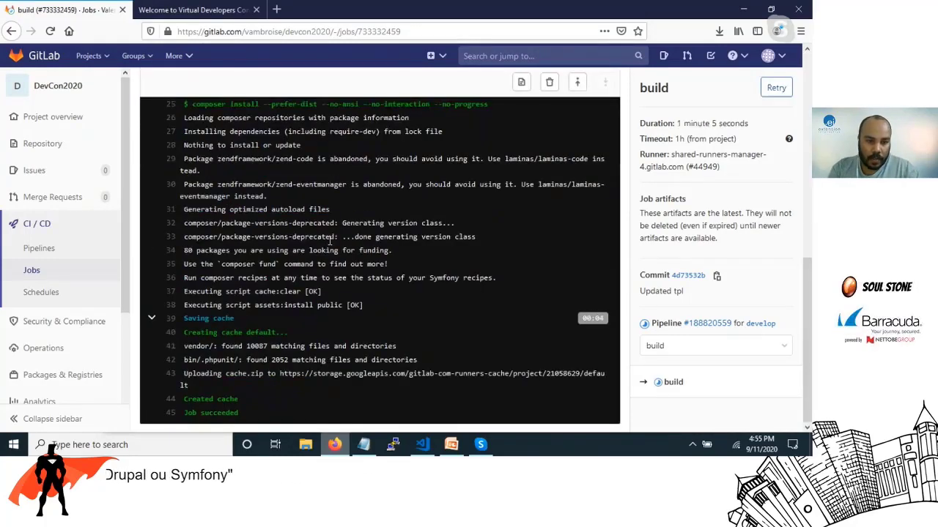
scroll(392, 146, "up", 5)
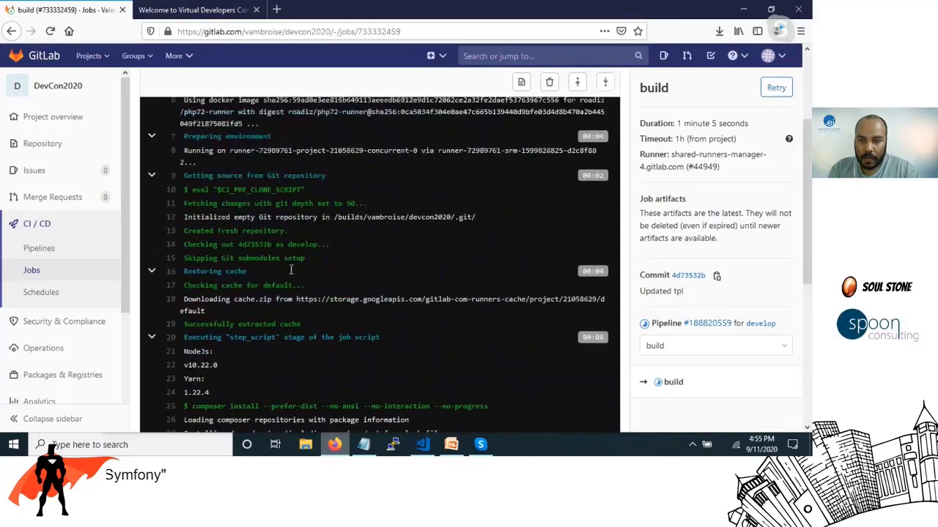
scroll(281, 265, "down", 5)
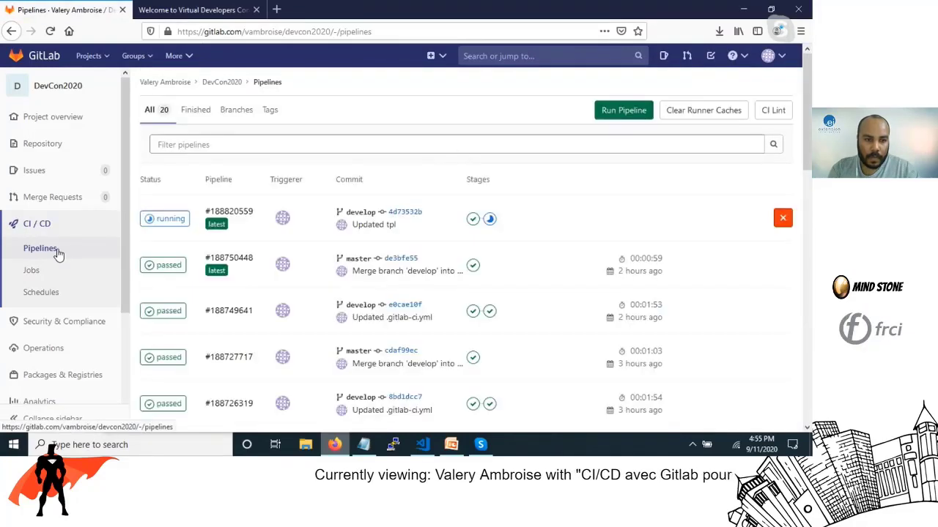
Step: From the project's pipelines list, open the test job of the "Updated tpl" pipeline and review its PHPUnit output, then return to the list
left_click(490, 220)
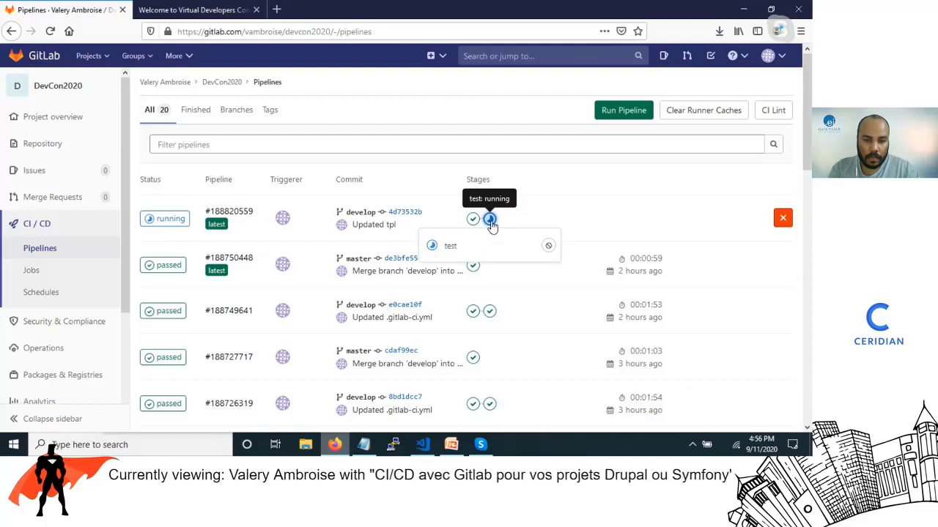
left_click(451, 247)
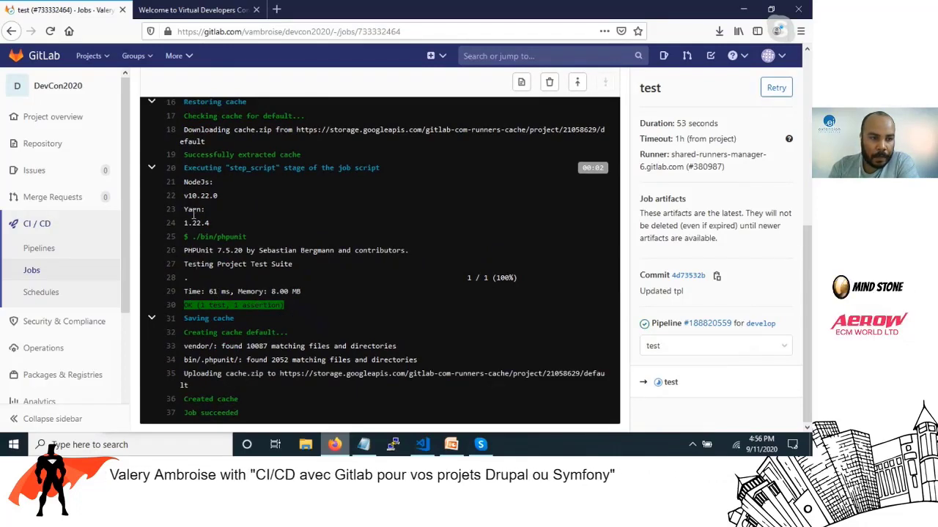
left_click(62, 256)
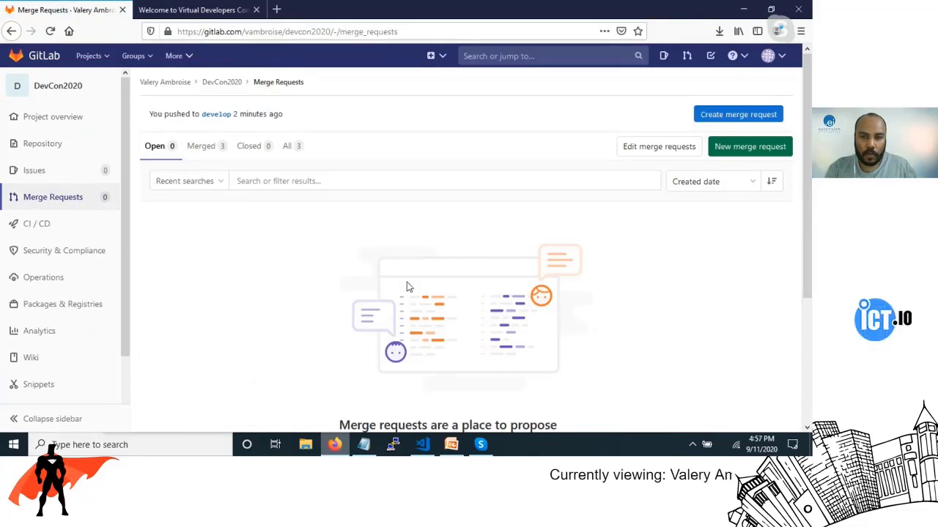
Step: Create and submit the "Updated tpl" merge request from develop into master, assigning it to yourself
left_click(748, 119)
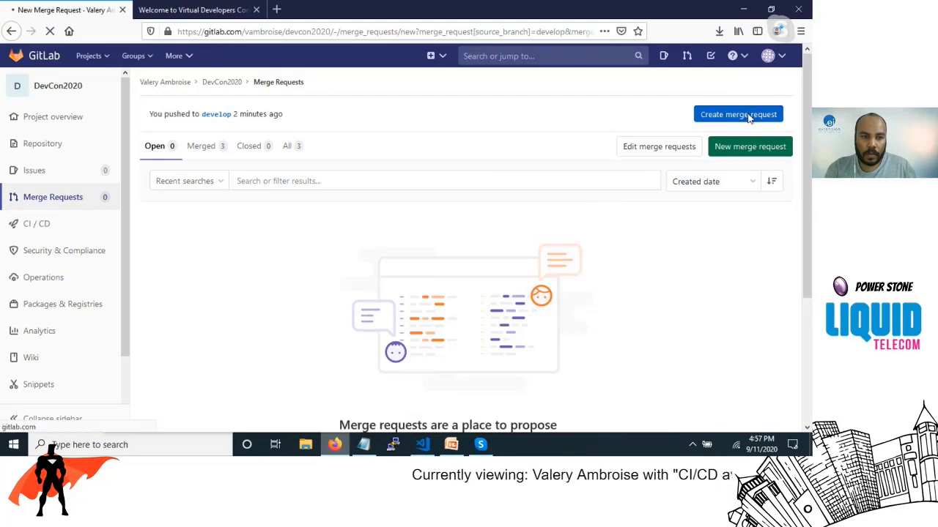
scroll(201, 308, "down", 3)
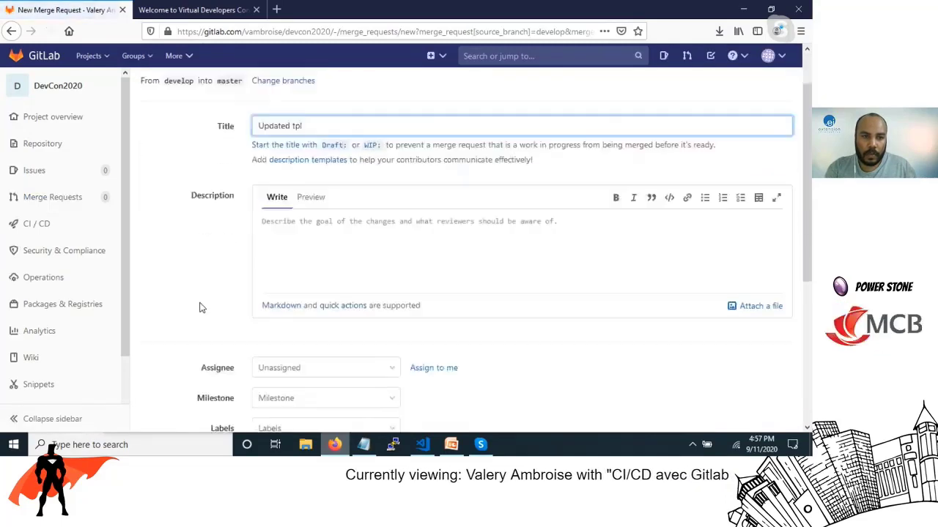
scroll(234, 147, "up", 3)
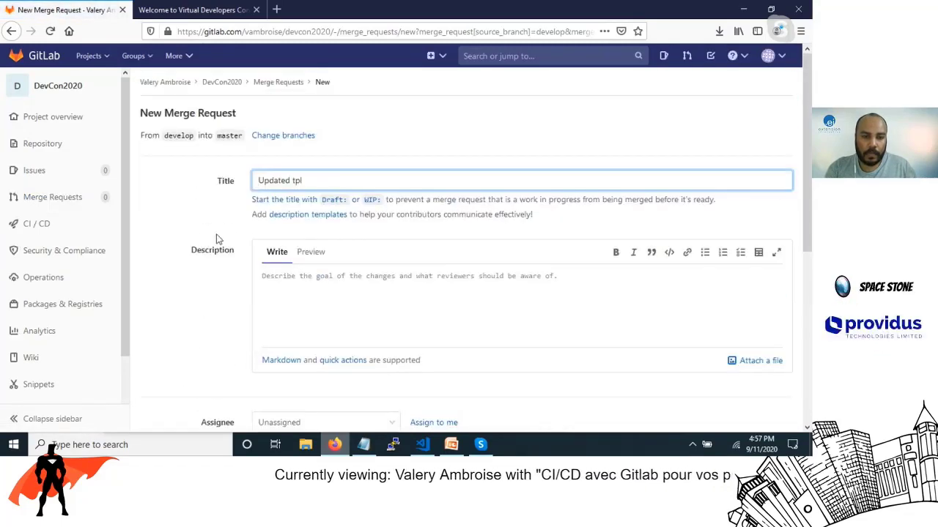
scroll(216, 239, "down", 5)
scroll(216, 238, "up", 3)
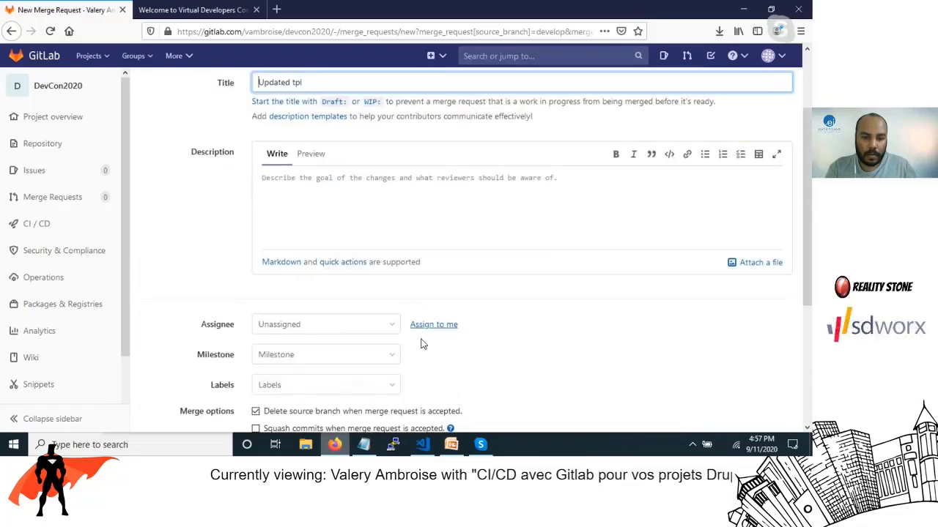
left_click(453, 327)
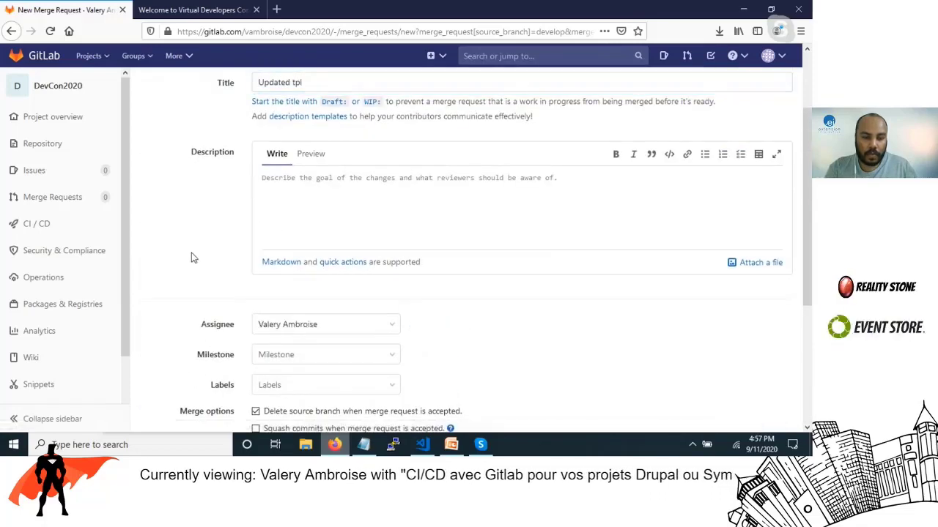
scroll(192, 258, "down", 3)
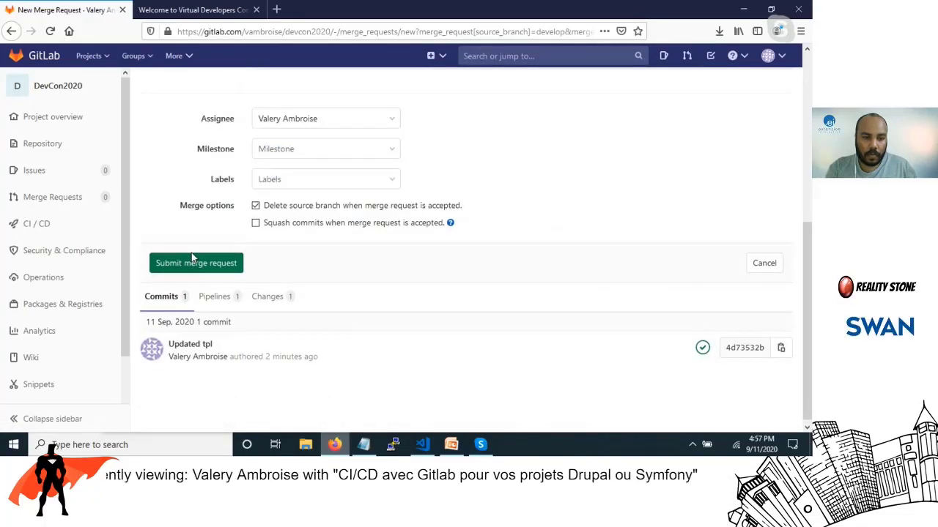
left_click(227, 265)
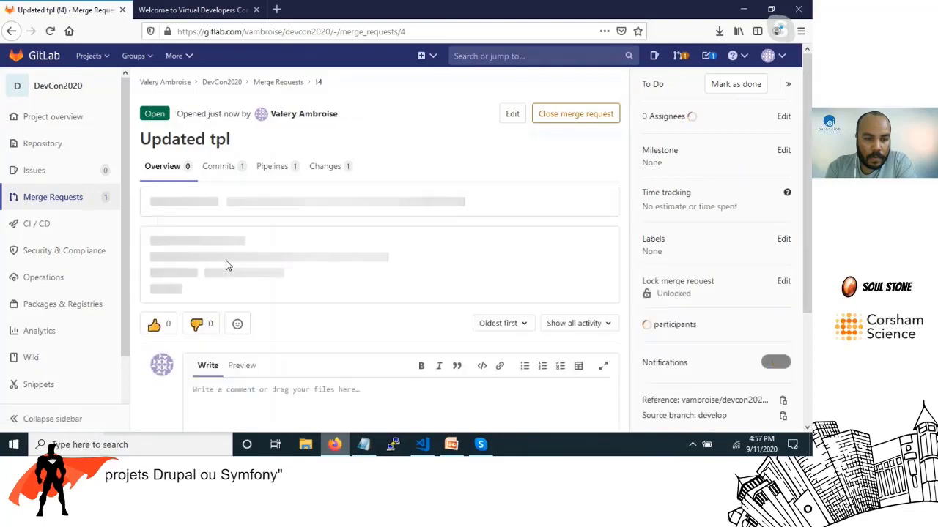
Step: Merge the "Updated tpl" merge request into master with the source branch set for deletion
scroll(226, 260, "down", 2)
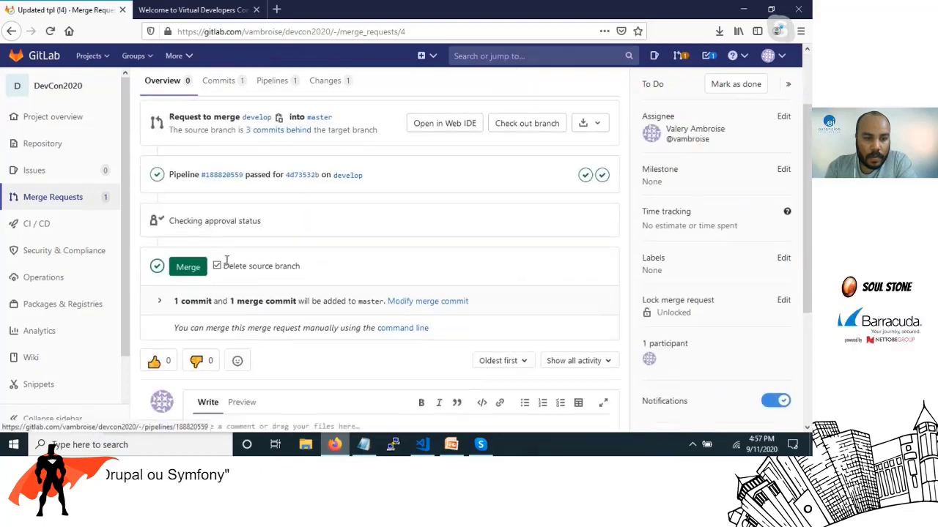
left_click(185, 273)
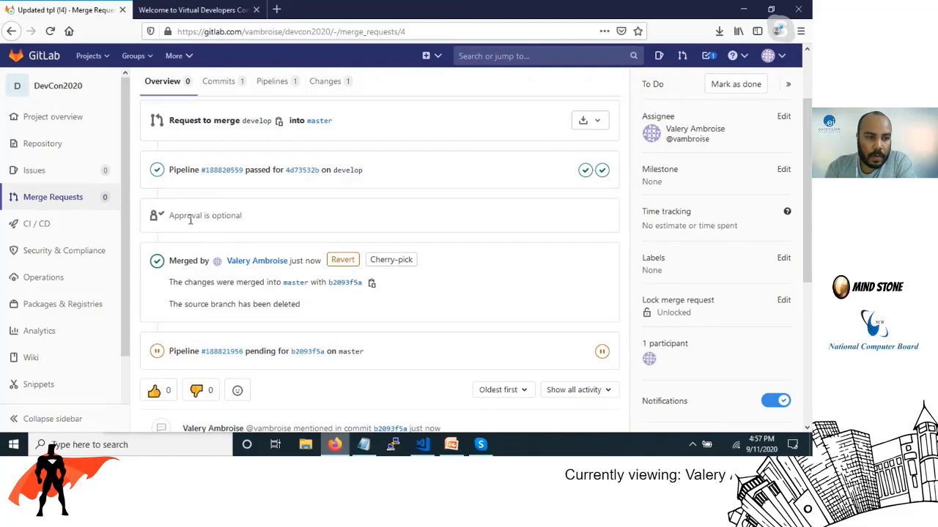
Step: From the project's pipelines list, open the deploy job of the newest master pipeline
mouse_move(51, 224)
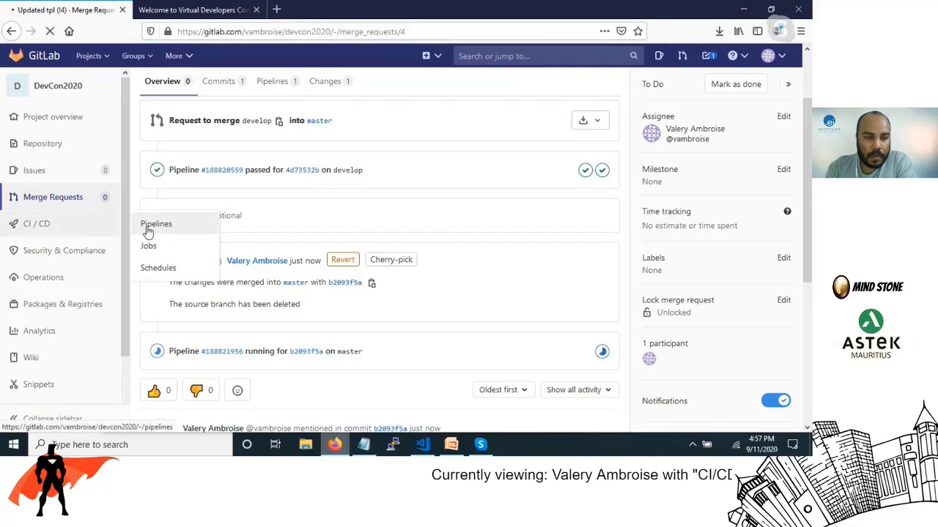
left_click(148, 231)
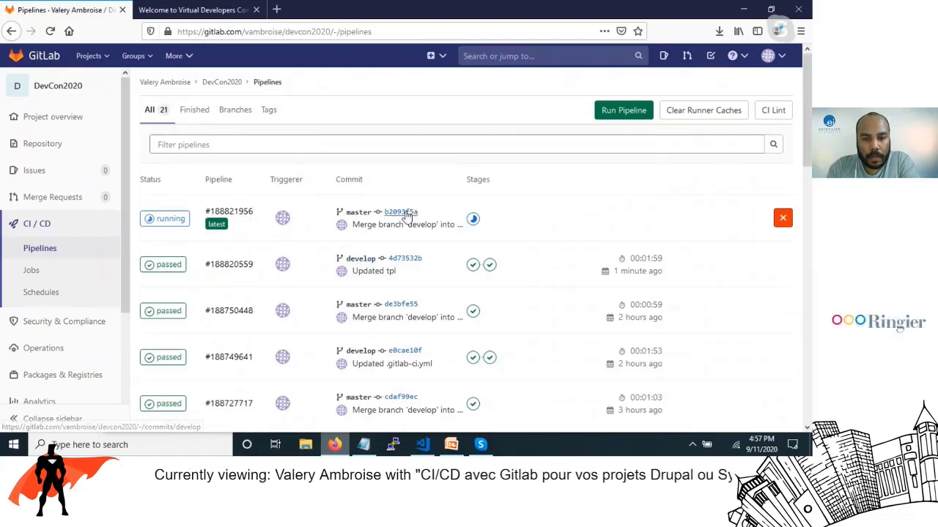
left_click(474, 223)
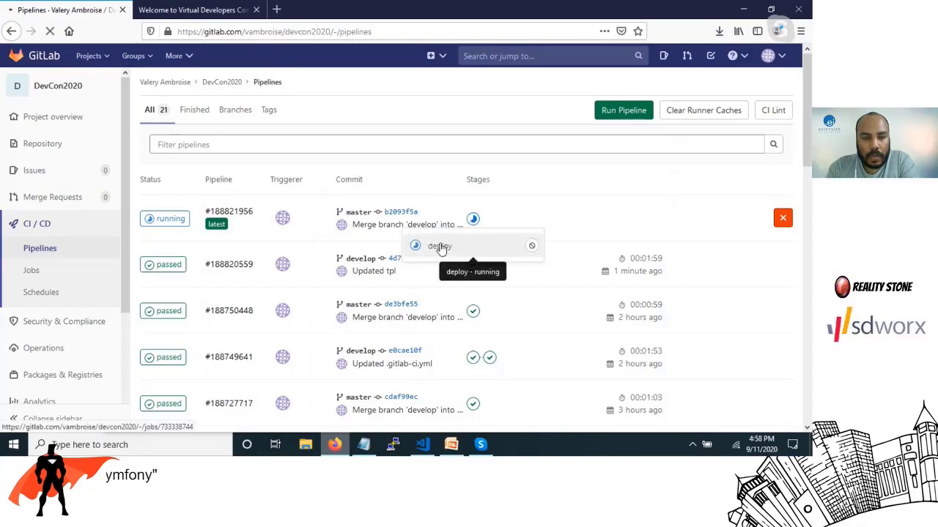
left_click(439, 247)
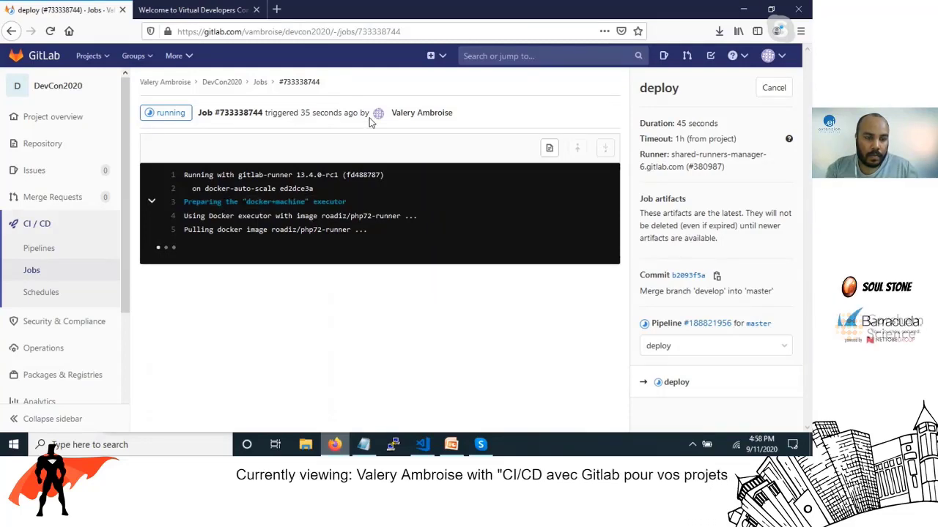
Step: Reload the deployed conference site, then return to the deploy job and review the git pull and composer output in its log
left_click(189, 10)
key("F5")
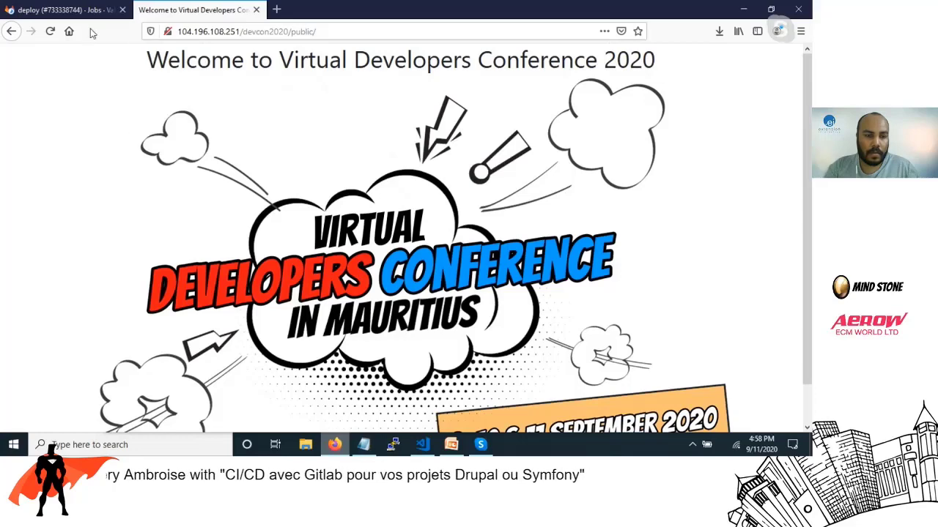
left_click(73, 10)
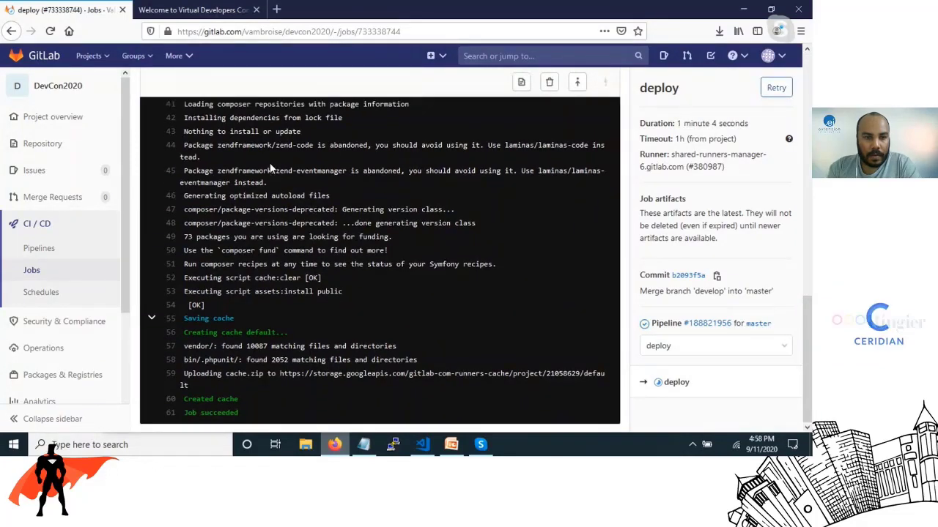
scroll(270, 163, "up", 3)
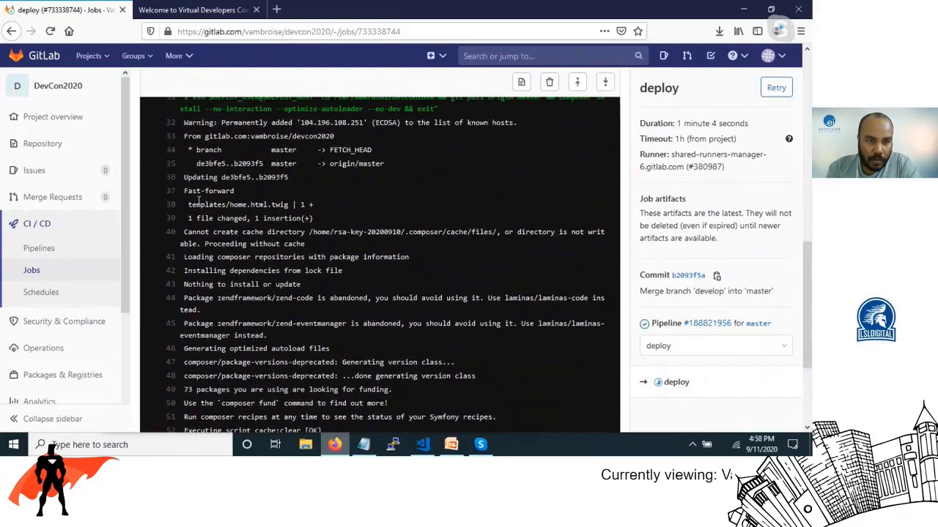
Step: Reload the deployed conference site again and highlight the "Hello" text above the heading
left_click(207, 11)
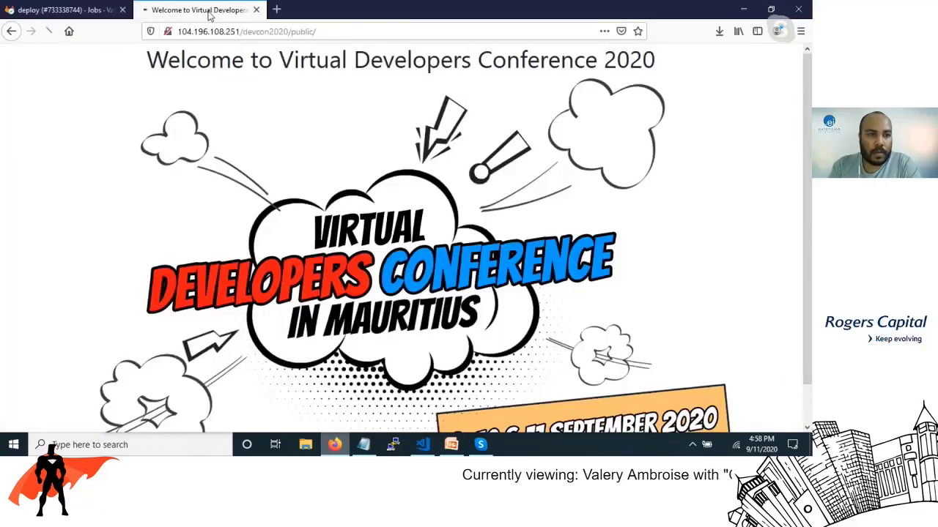
key("F5")
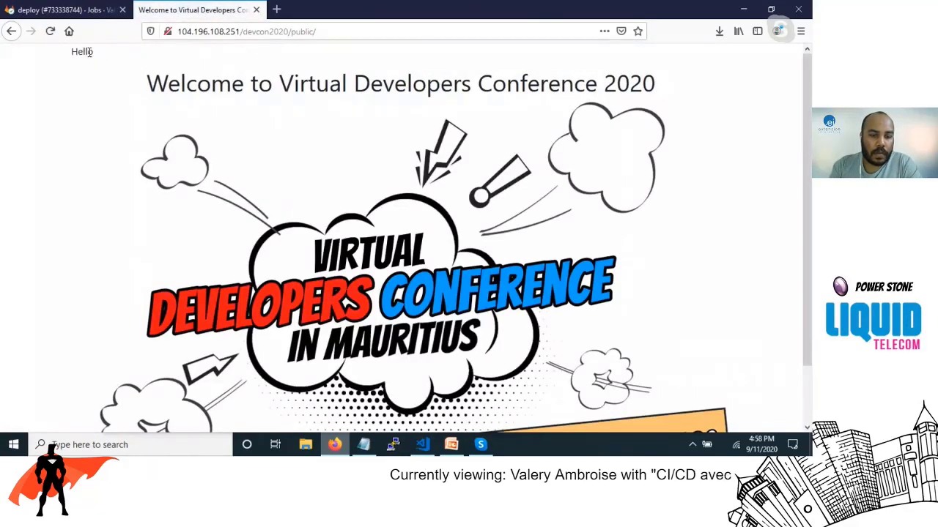
double_click(89, 51)
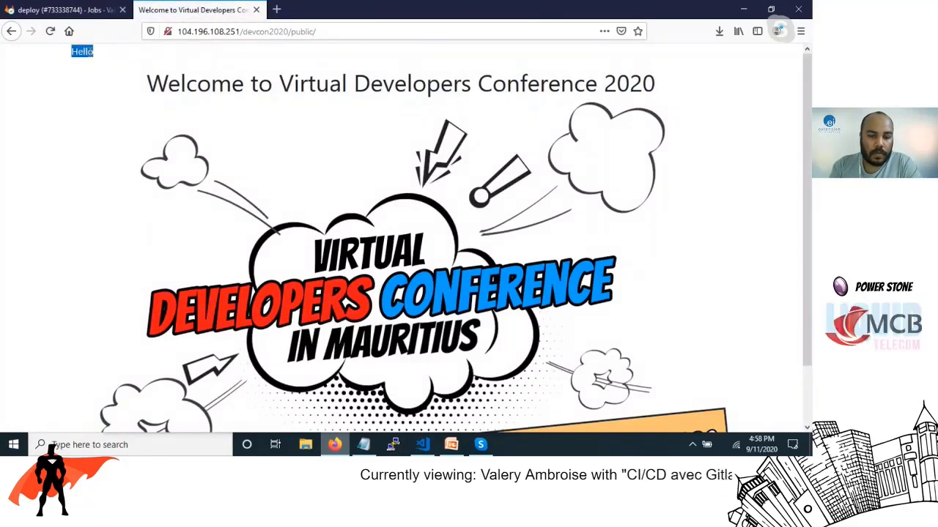
Step: Switch to the PowerPoint presentation and start the slide show from the closing "Thank you for watching!" slide
left_click(423, 444)
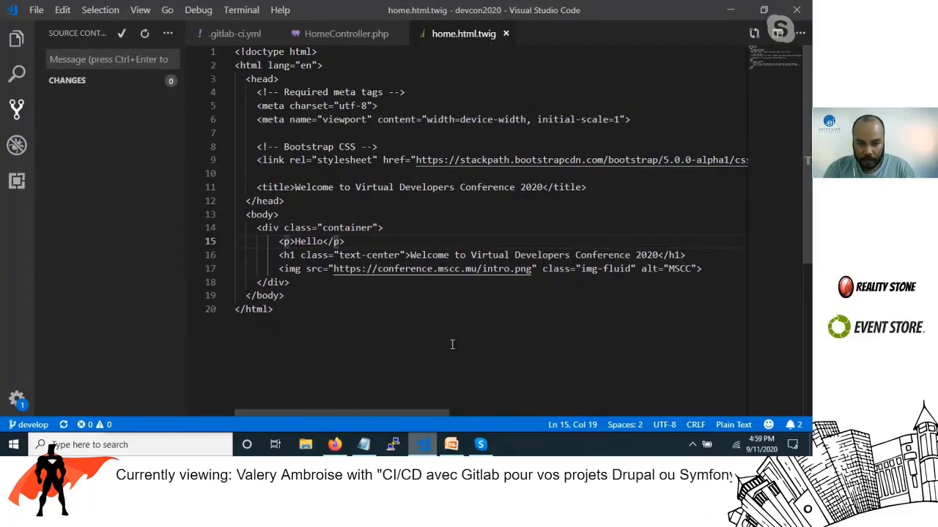
left_click(451, 444)
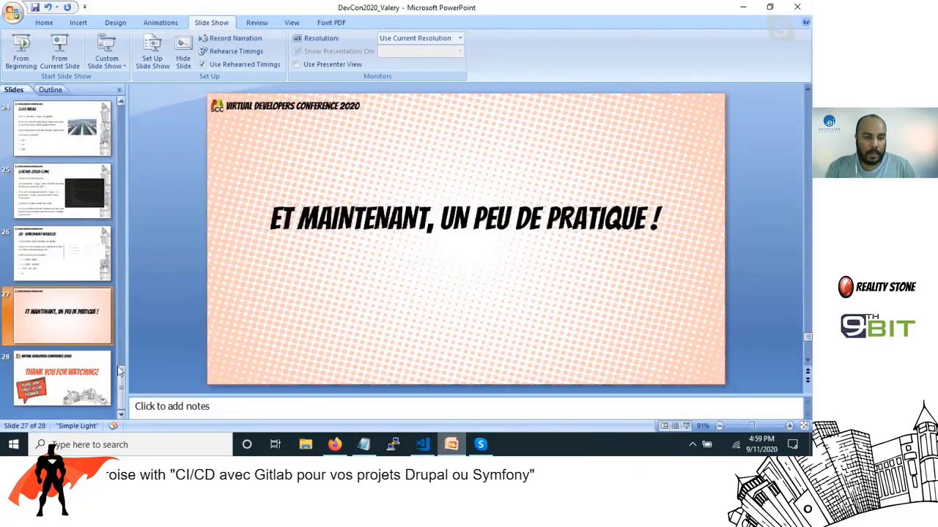
key("Down")
left_click(59, 52)
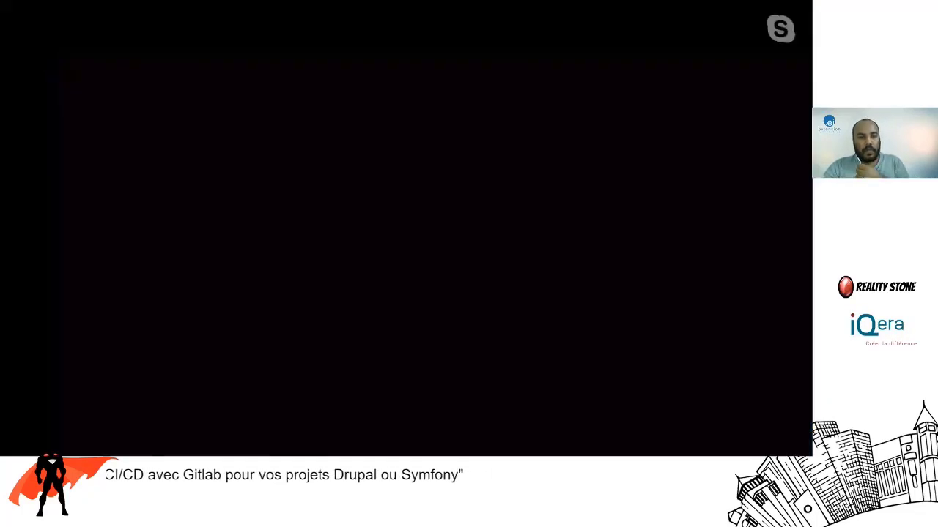